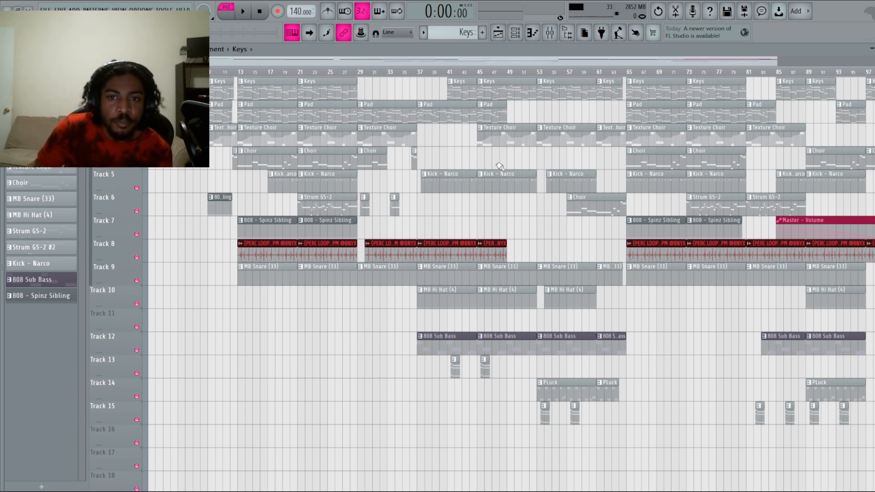
- View the Keys channel's synth plugin in the channel rack and play the Keys pattern in the piano roll
{"action": "left_click", "coordinate": [517, 34]}
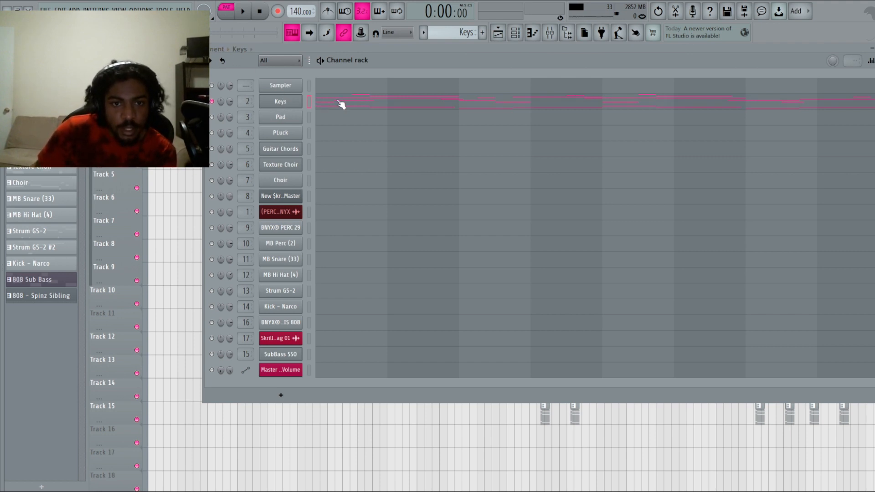
{"action": "left_click", "coordinate": [289, 104]}
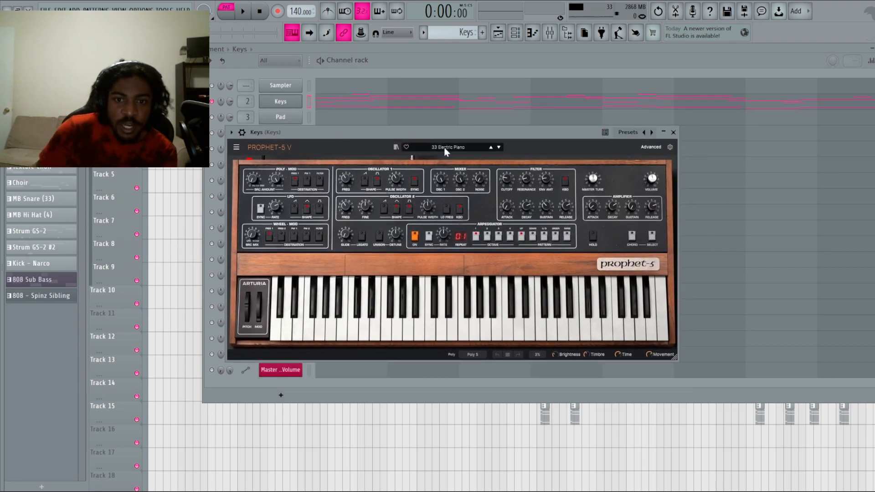
{"action": "left_click", "coordinate": [356, 107]}
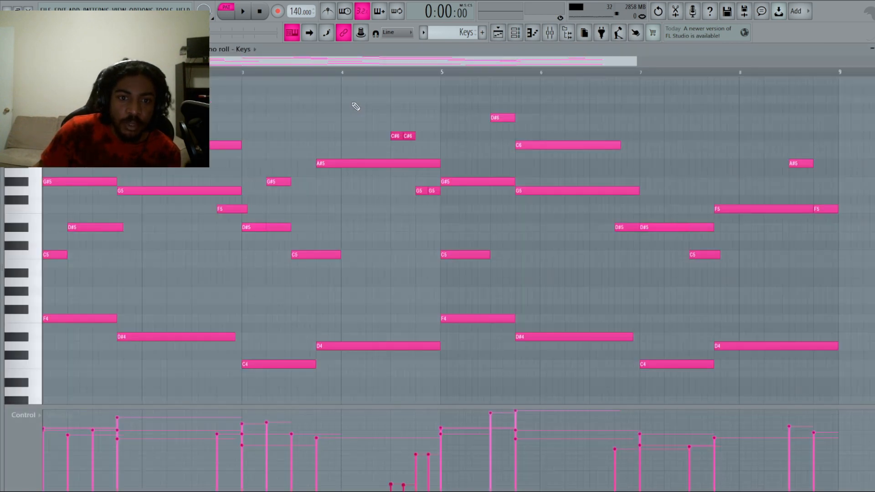
{"action": "key", "text": "space"}
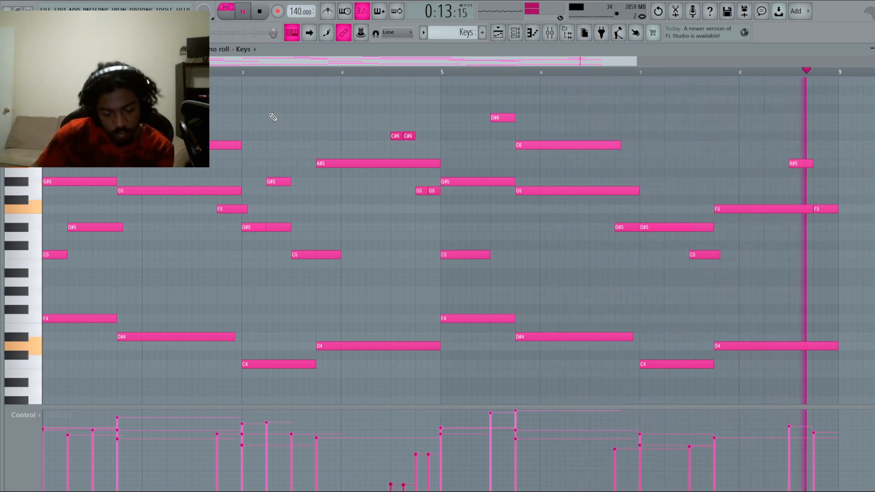
{"action": "left_click", "coordinate": [261, 17]}
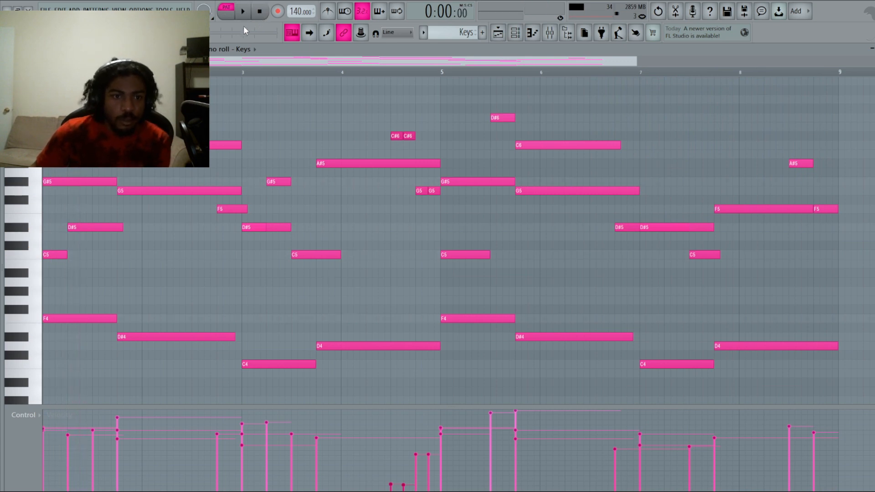
- Mark bars 1 to 4 of the Keys pattern as a time selection in the piano roll
{"action": "left_click_drag", "start_coordinate": [635, 58], "coordinate": [670, 59]}
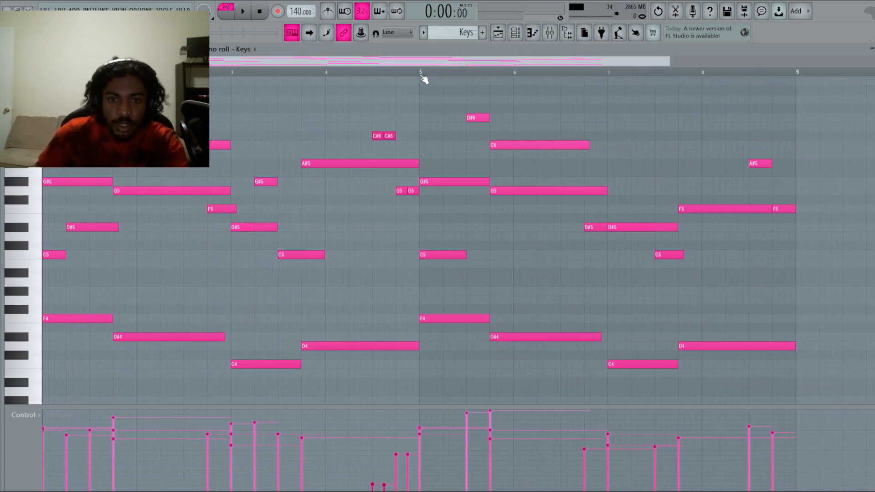
{"action": "left_click_drag", "start_coordinate": [421, 73], "coordinate": [42, 73]}
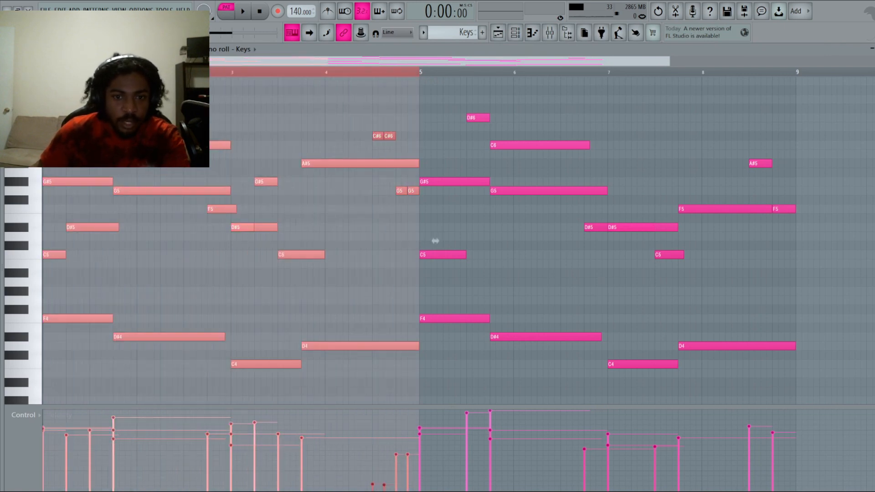
{"action": "left_click", "coordinate": [402, 77]}
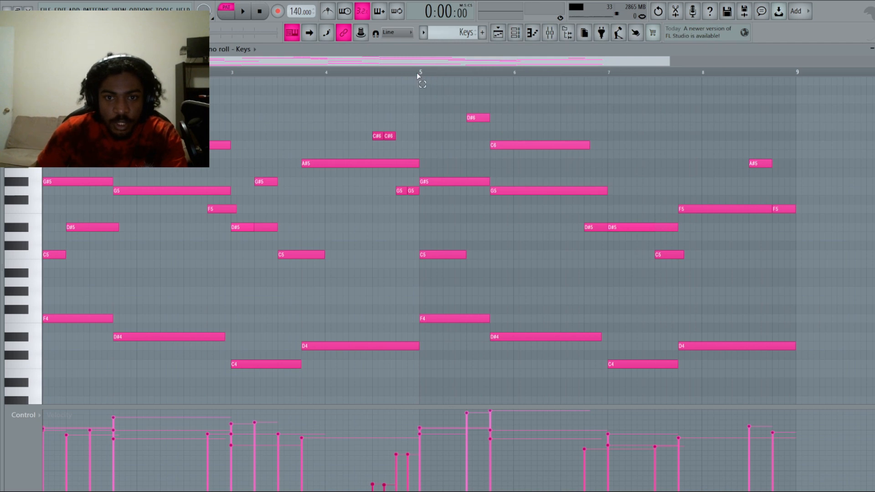
{"action": "left_click_drag", "start_coordinate": [419, 76], "coordinate": [43, 73]}
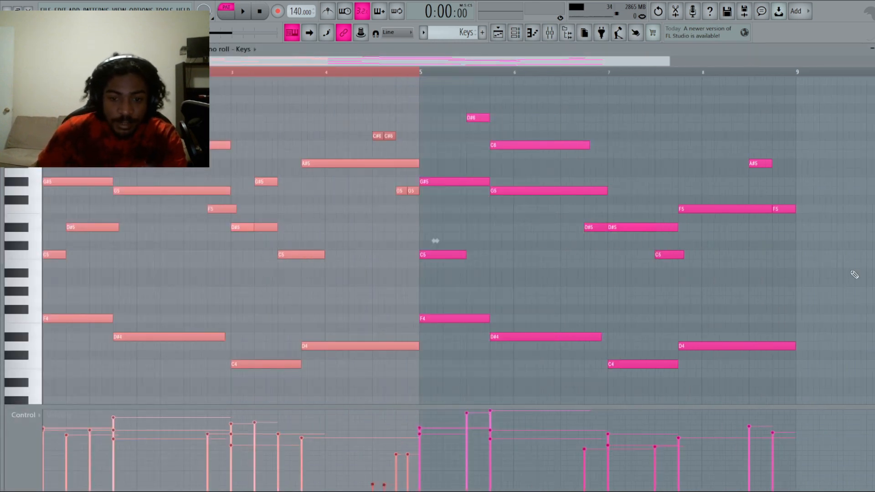
{"action": "left_click", "coordinate": [361, 148]}
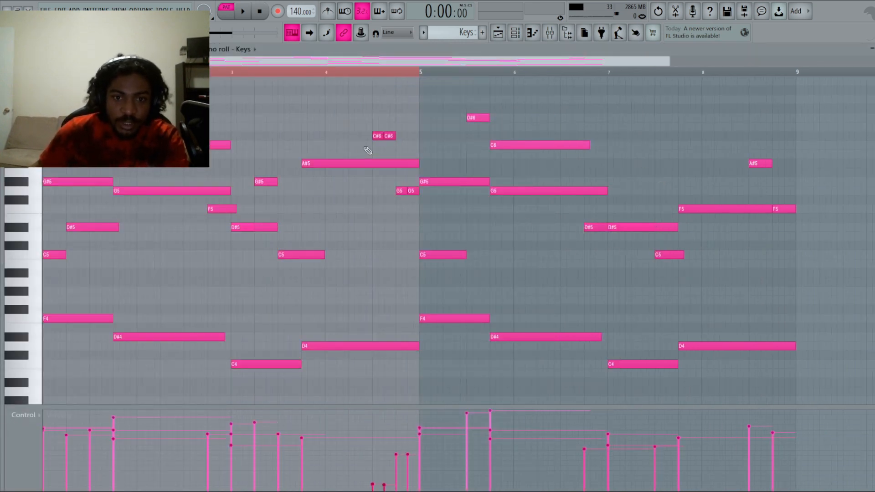
- Clear the time selection and highlight the paired C#6 notes and the paired G5 notes in bar 4
{"action": "left_click_drag", "start_coordinate": [399, 149], "coordinate": [367, 135]}
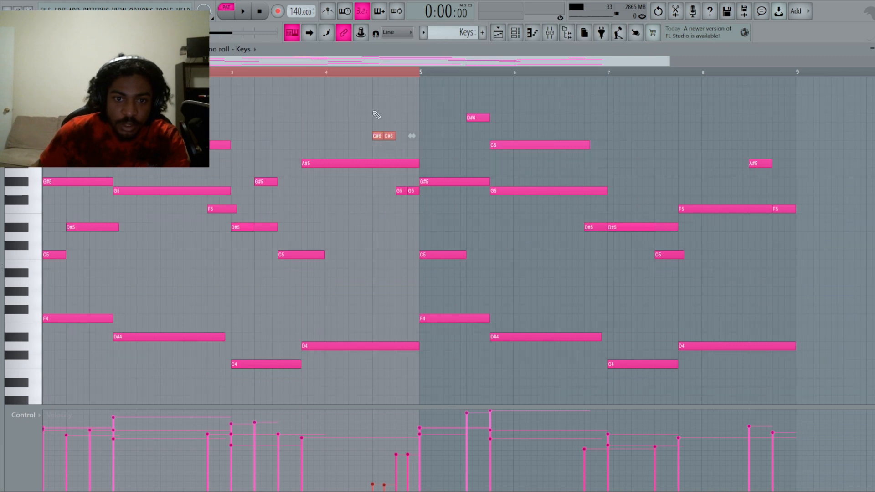
{"action": "left_click", "coordinate": [351, 80]}
{"action": "left_click_drag", "start_coordinate": [419, 206], "coordinate": [392, 187]}
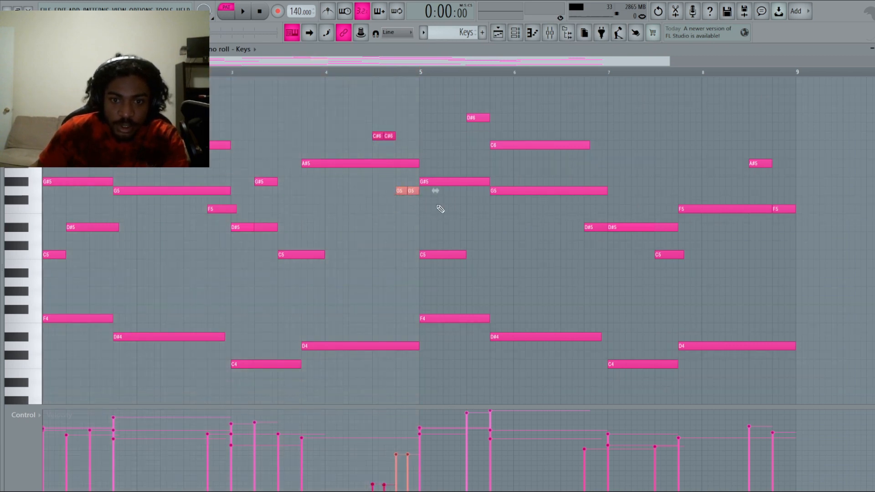
{"action": "left_click", "coordinate": [358, 194]}
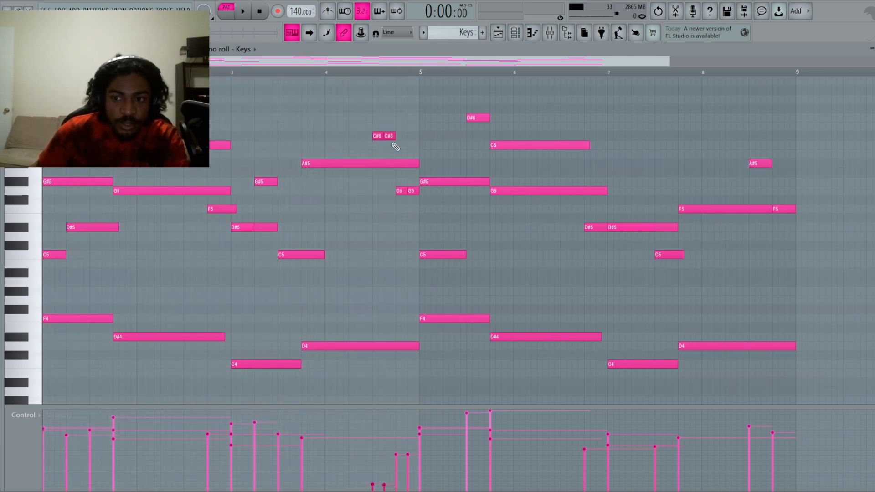
{"action": "left_click_drag", "start_coordinate": [370, 136], "coordinate": [370, 136]}
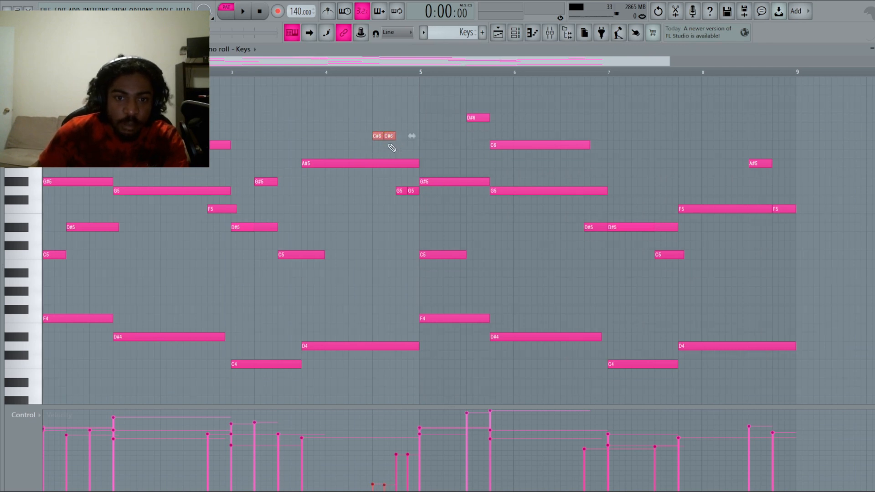
{"action": "left_click", "coordinate": [385, 147]}
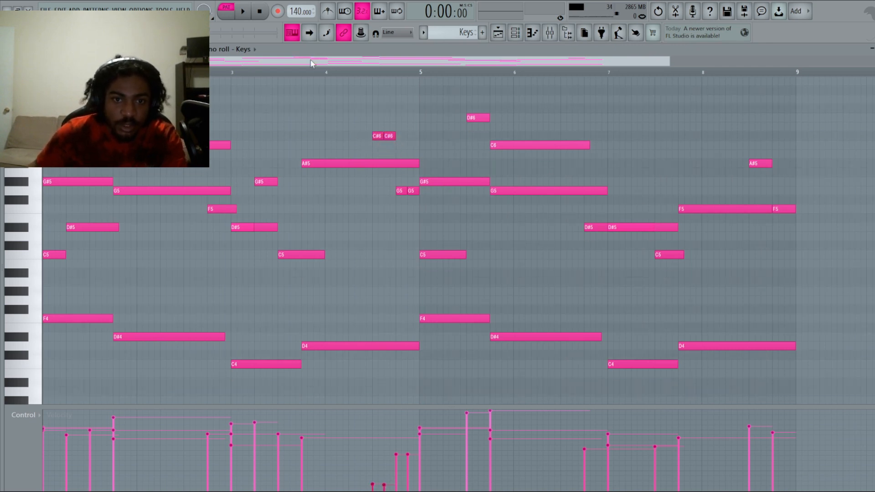
- Play the Keys pattern from the start of bar 4 and stop playback
{"action": "left_click", "coordinate": [327, 75]}
{"action": "key", "text": "space"}
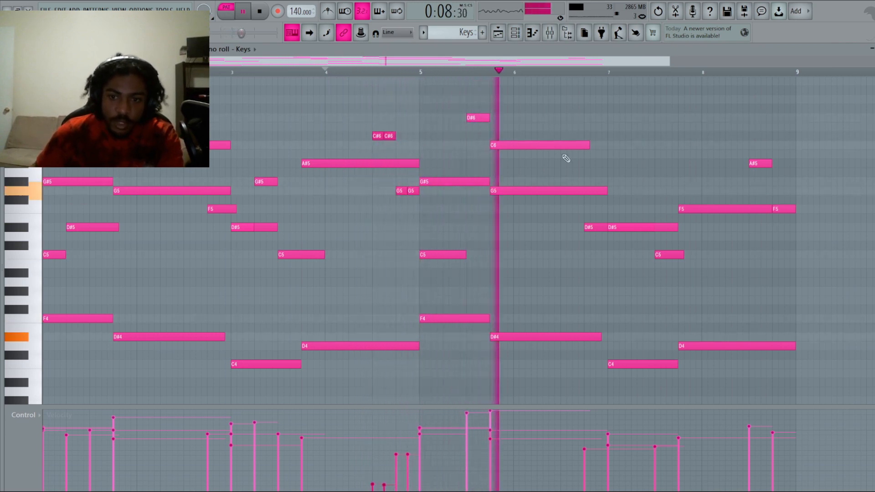
{"action": "key", "text": "space"}
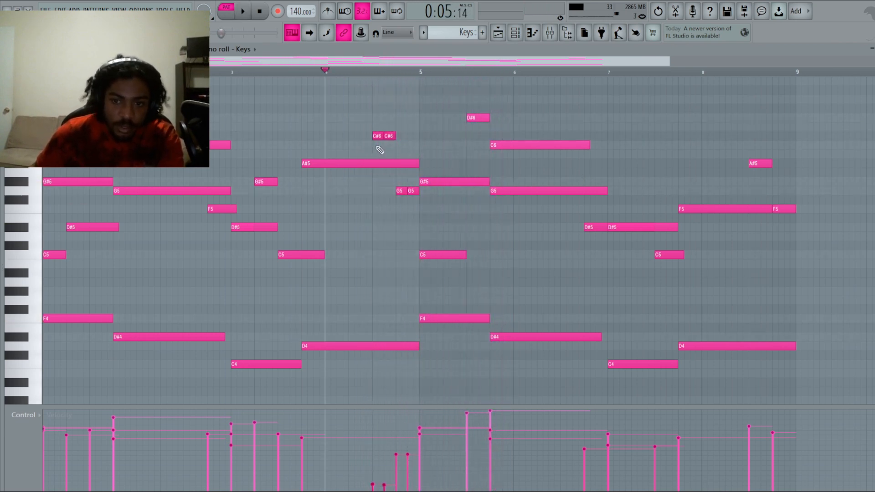
- Play the Keys pattern from the middle of bar 7 and move the playhead back into bar 4
{"action": "left_click", "coordinate": [647, 75]}
{"action": "left_click", "coordinate": [670, 77]}
{"action": "key", "text": "space"}
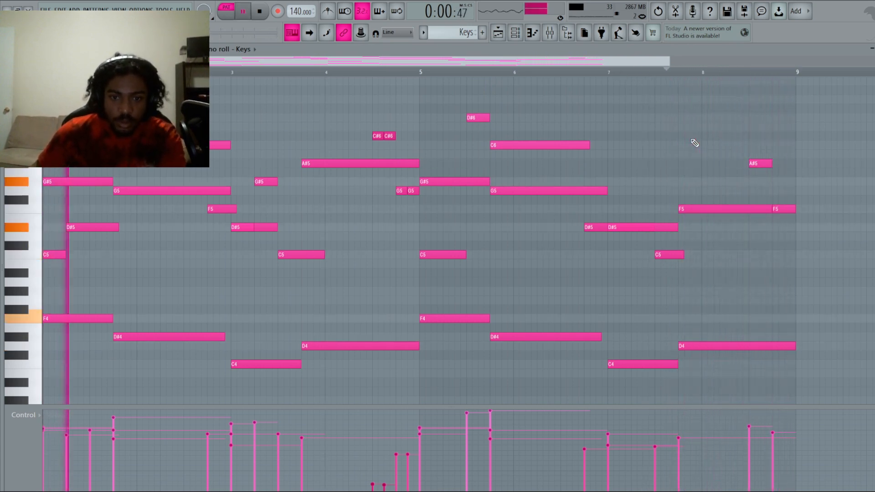
{"action": "key", "text": "space"}
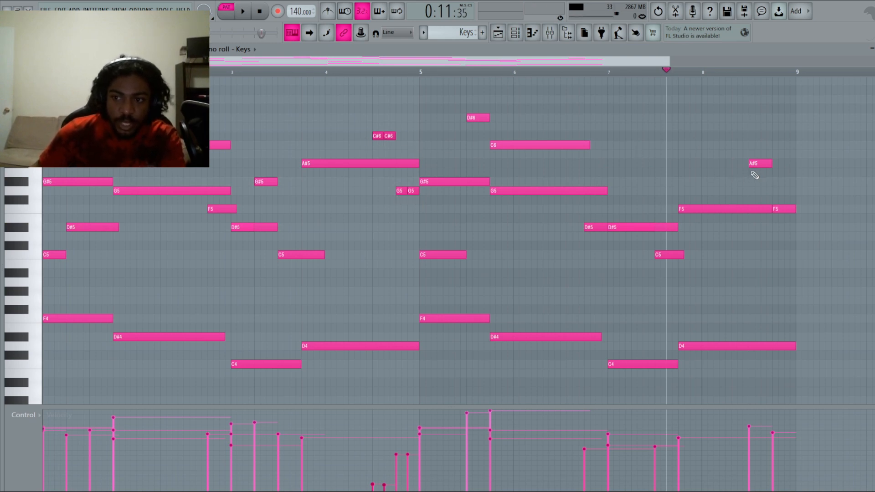
{"action": "left_click", "coordinate": [360, 73]}
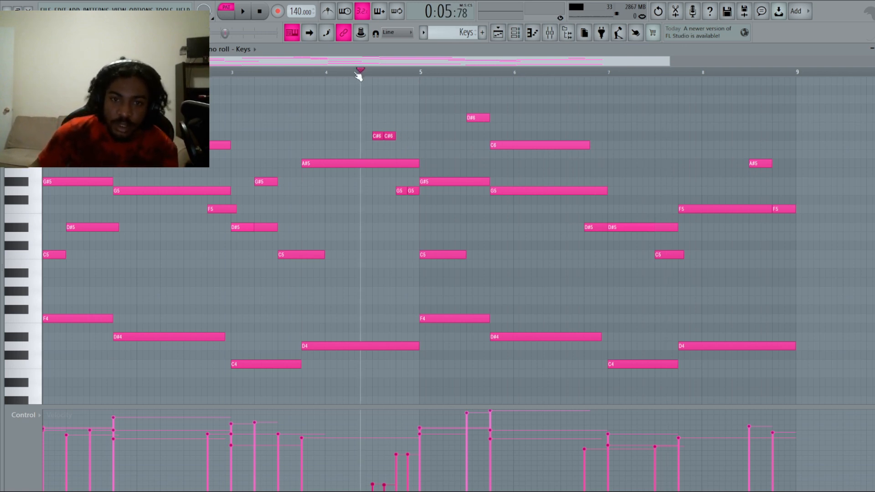
- Switch to the Pad pattern and open the Pad channel's synth plugin from the channel rack
{"action": "left_click", "coordinate": [515, 33]}
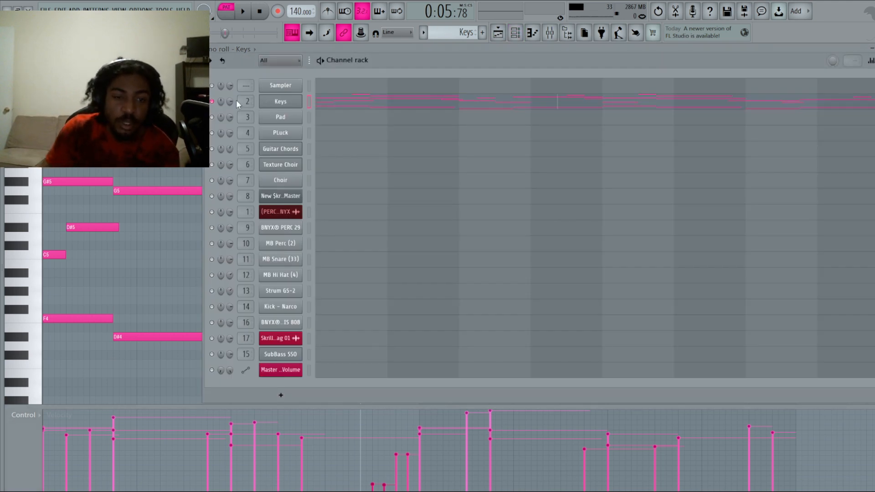
{"action": "scroll", "coordinate": [449, 33], "scroll_direction": "down", "scroll_amount": 1}
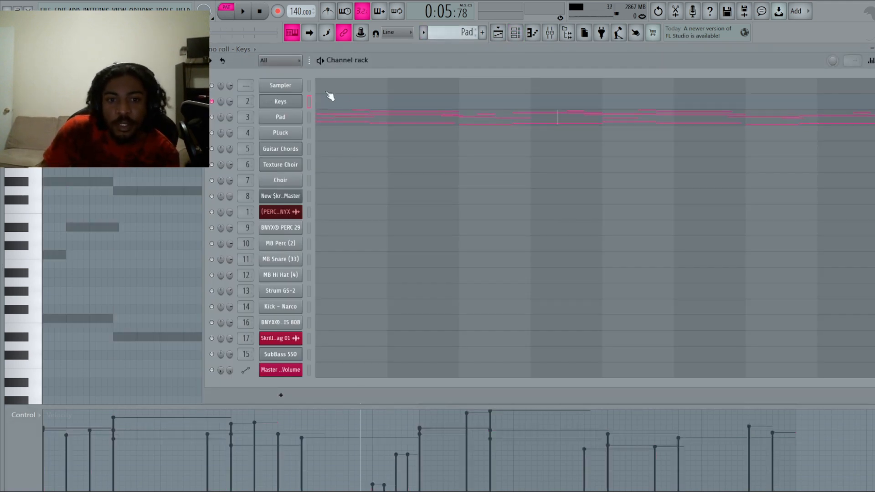
{"action": "left_click", "coordinate": [281, 116]}
{"action": "left_click_drag", "start_coordinate": [430, 134], "coordinate": [490, 135]}
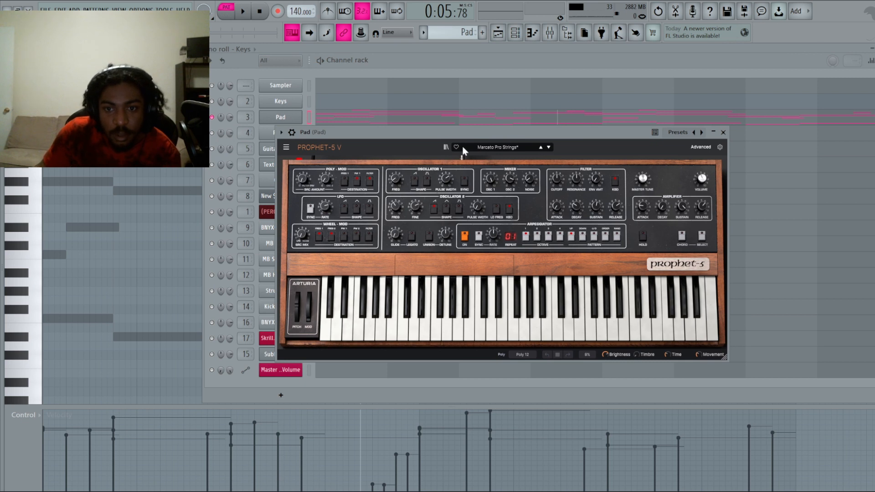
- Open the Pad notes in the piano roll and play the Pad pattern
{"action": "left_click", "coordinate": [343, 124]}
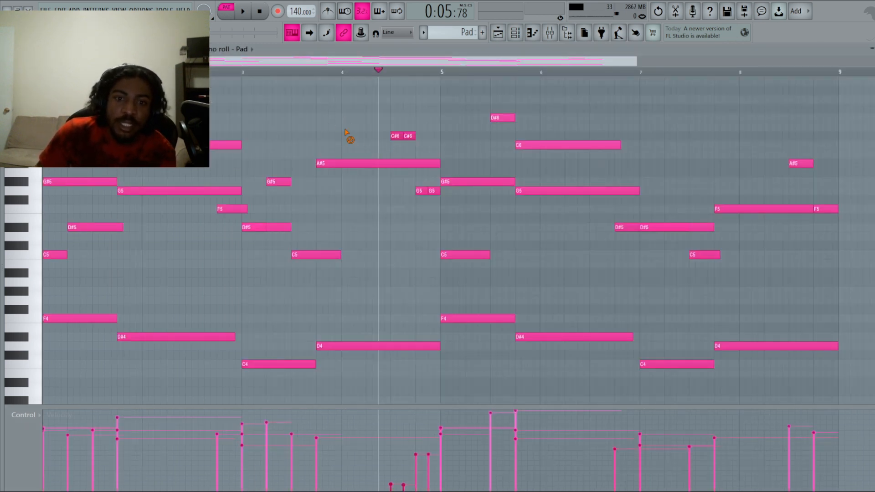
{"action": "key", "text": "F6"}
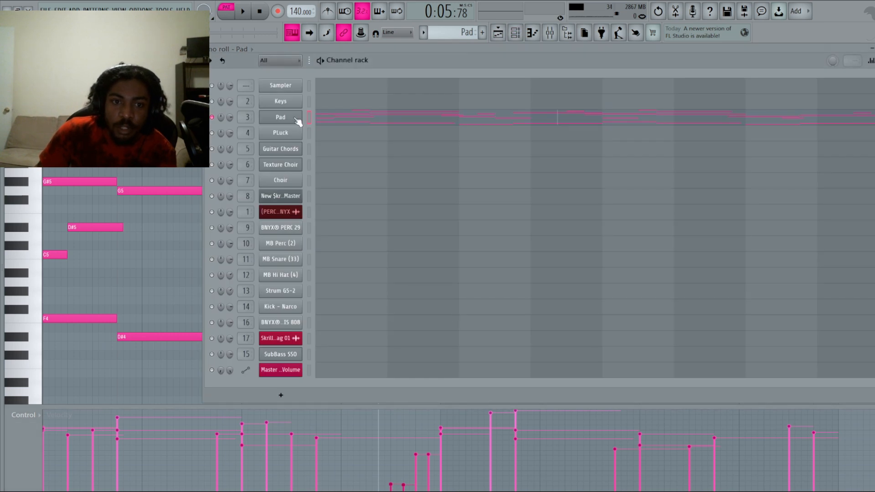
{"action": "key", "text": "F5"}
{"action": "left_click", "coordinate": [337, 124]}
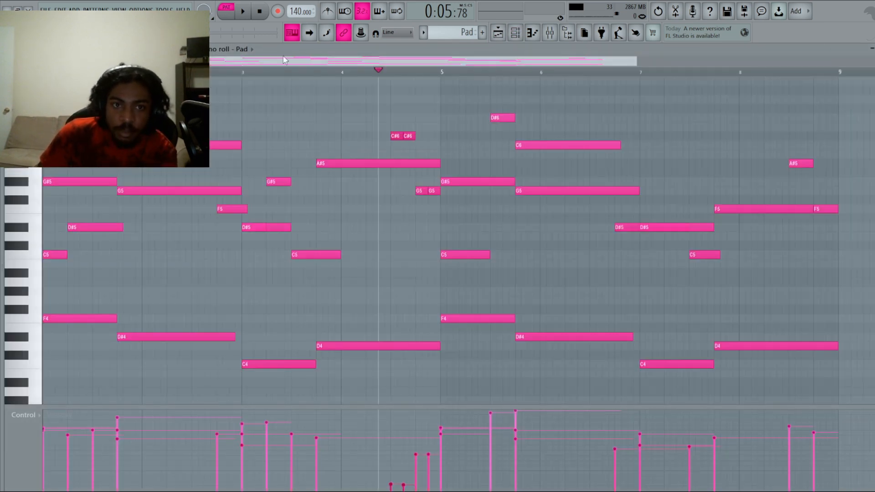
{"action": "left_click", "coordinate": [242, 13]}
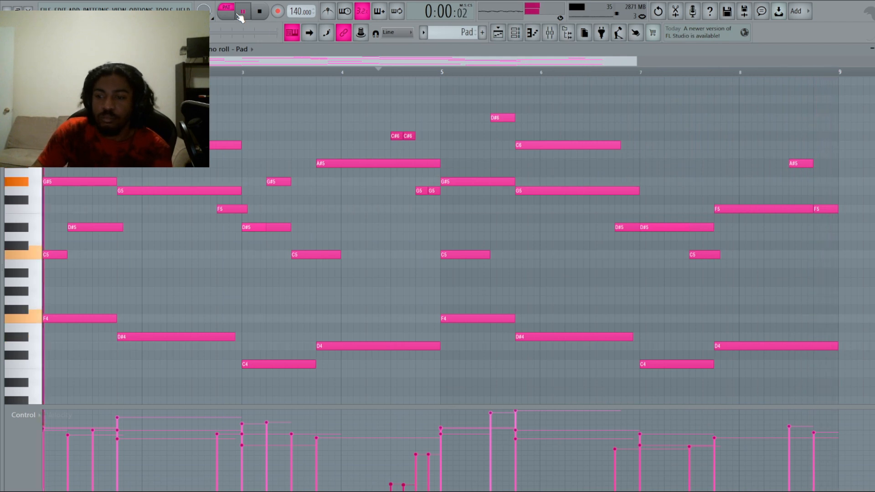
{"action": "left_click", "coordinate": [259, 11]}
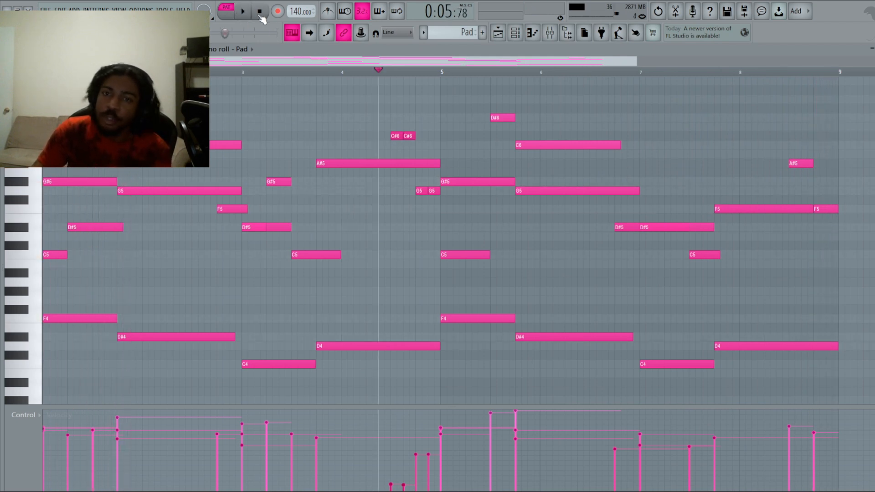
- Switch to the PLuck pattern, select its channel in the channel rack and play it twice
{"action": "left_click", "coordinate": [515, 33]}
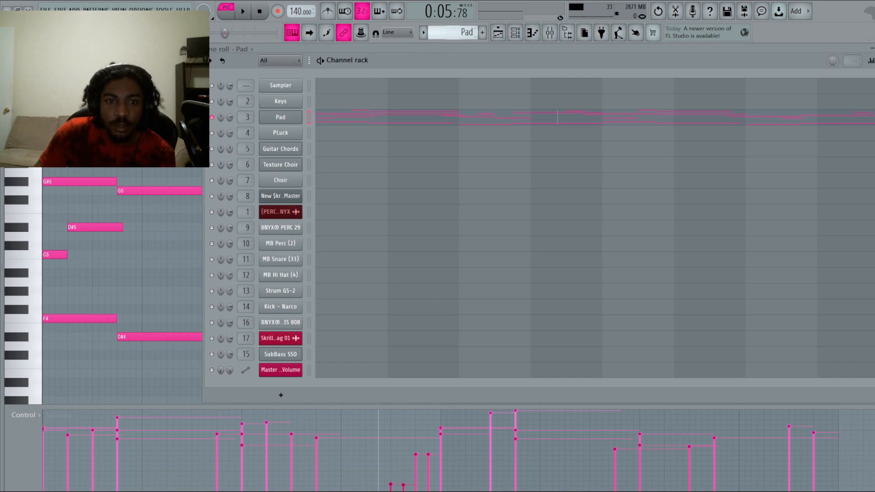
{"action": "scroll", "coordinate": [453, 32], "scroll_direction": "down", "scroll_amount": 1}
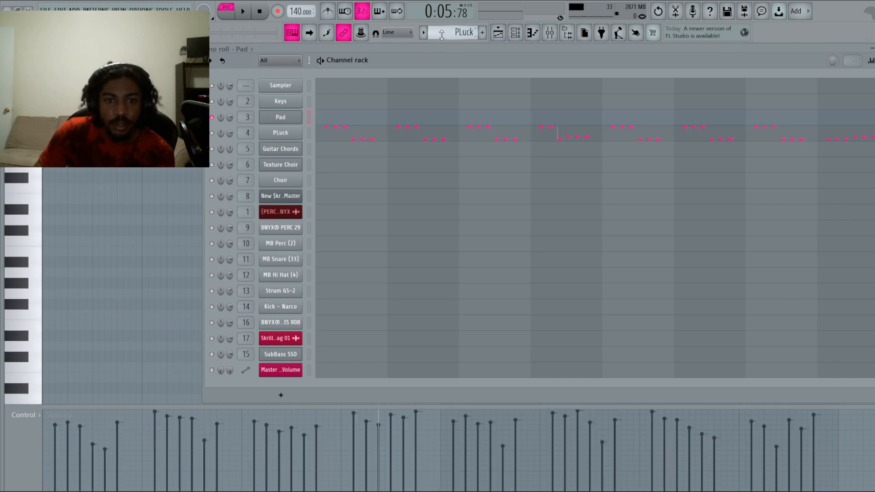
{"action": "left_click", "coordinate": [211, 132]}
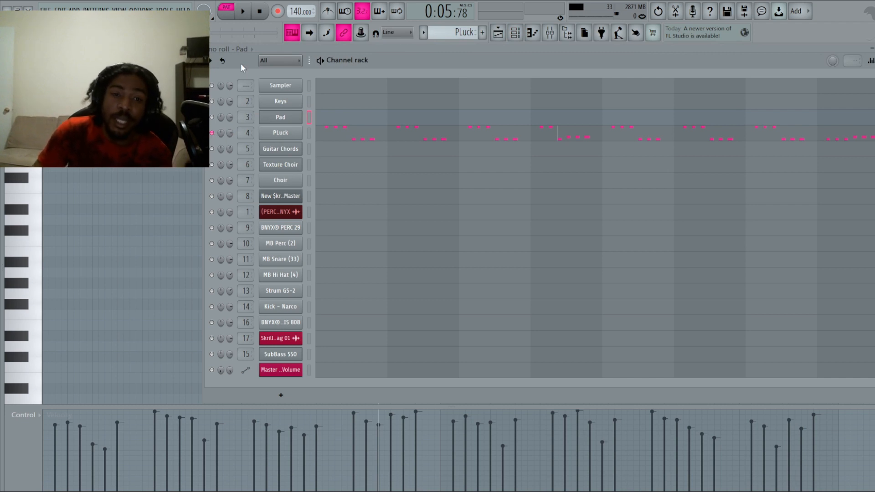
{"action": "left_click", "coordinate": [245, 13]}
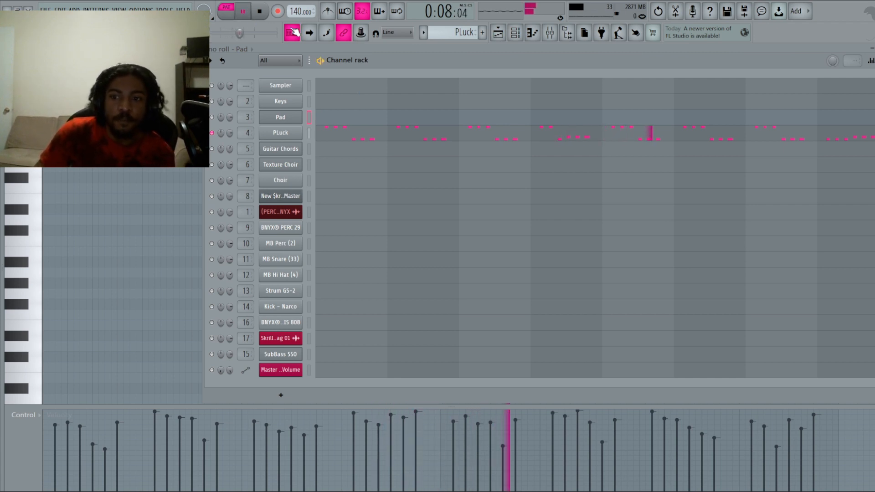
{"action": "left_click", "coordinate": [260, 14]}
{"action": "left_click", "coordinate": [244, 13]}
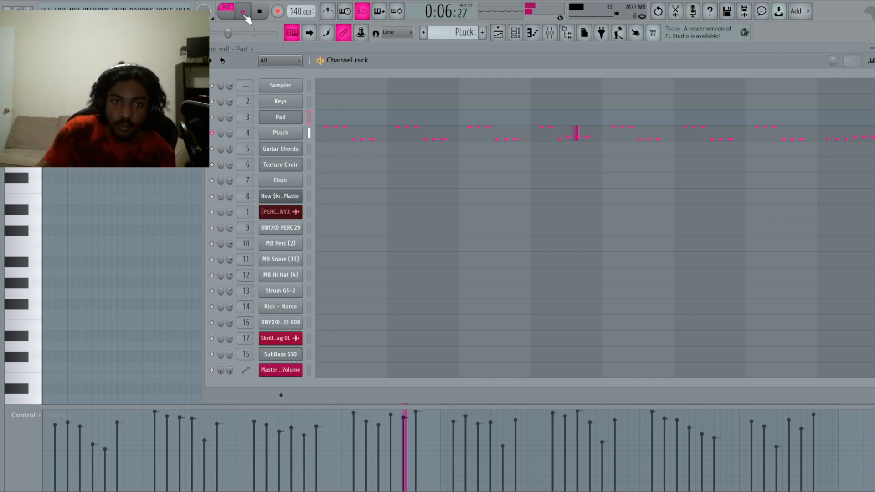
{"action": "left_click", "coordinate": [266, 15]}
- Open the PLuck notes in the piano roll at a closer zoom
{"action": "left_click", "coordinate": [414, 133]}
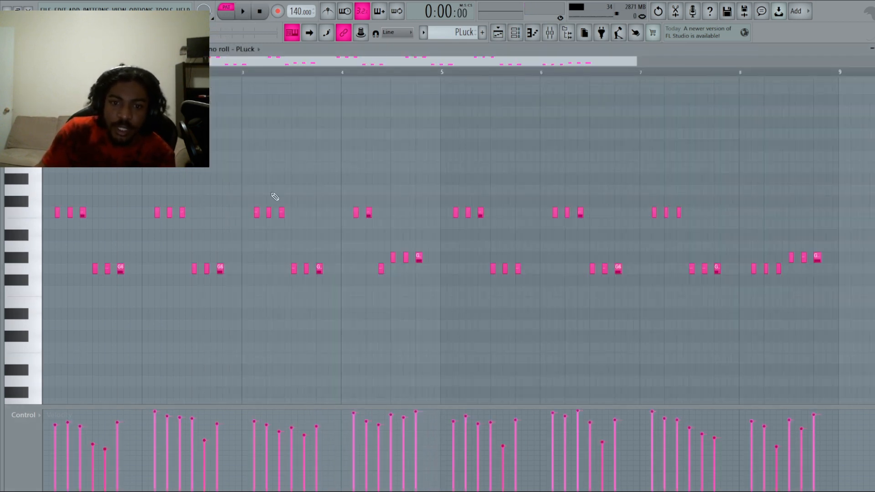
{"action": "left_click_drag", "start_coordinate": [635, 61], "coordinate": [567, 62]}
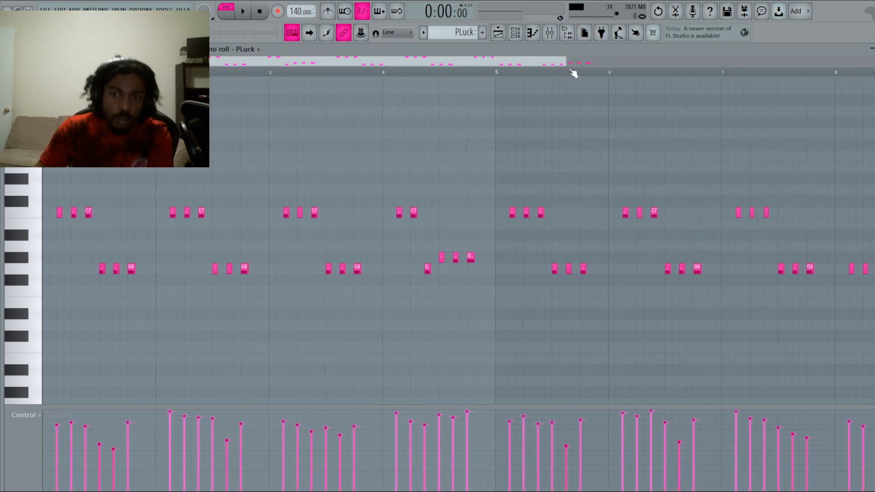
- Switch from the PLuck pattern to the Guitar Chords pattern and select its channel in the channel rack
{"action": "left_click", "coordinate": [515, 32]}
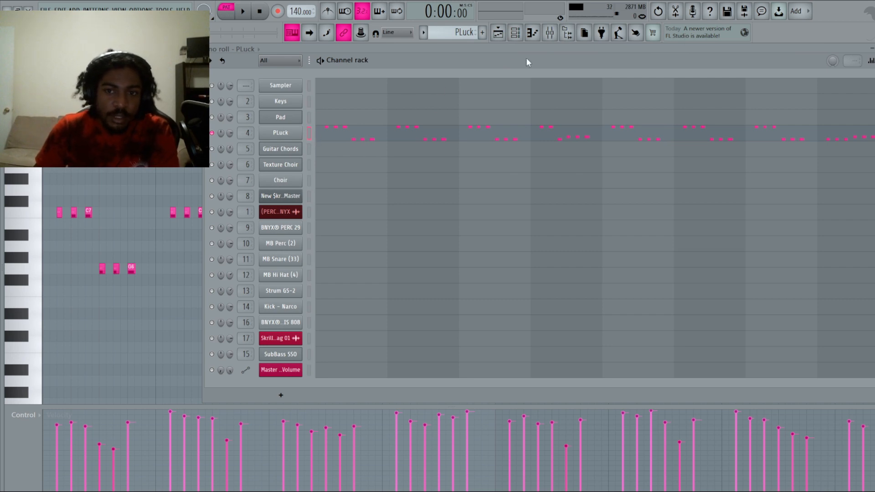
{"action": "left_click", "coordinate": [443, 36]}
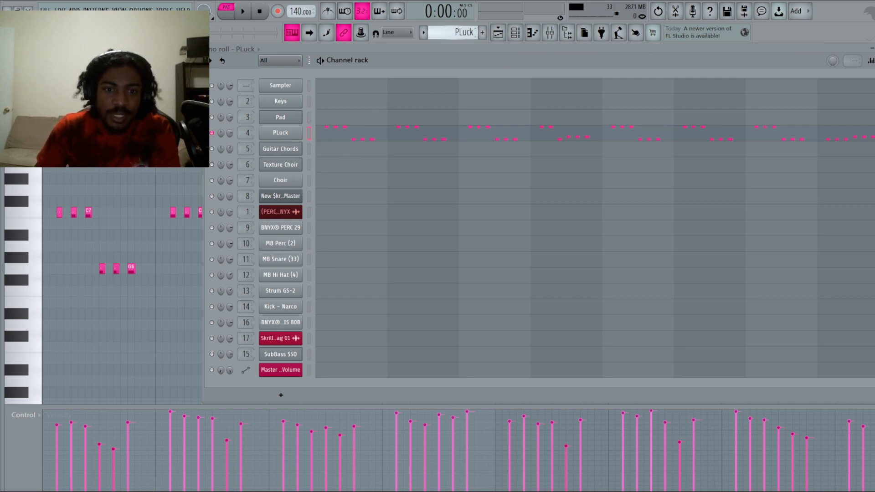
{"action": "left_click_drag", "start_coordinate": [442, 37], "coordinate": [442, 32]}
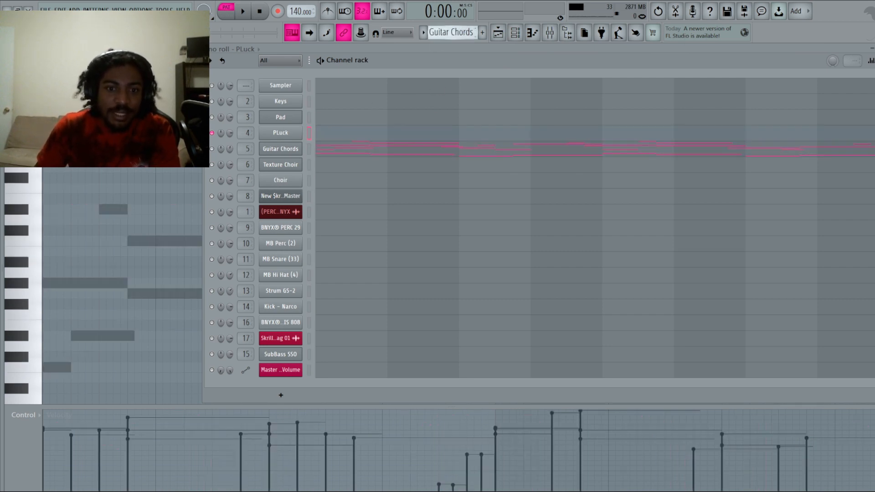
{"action": "left_click", "coordinate": [310, 147]}
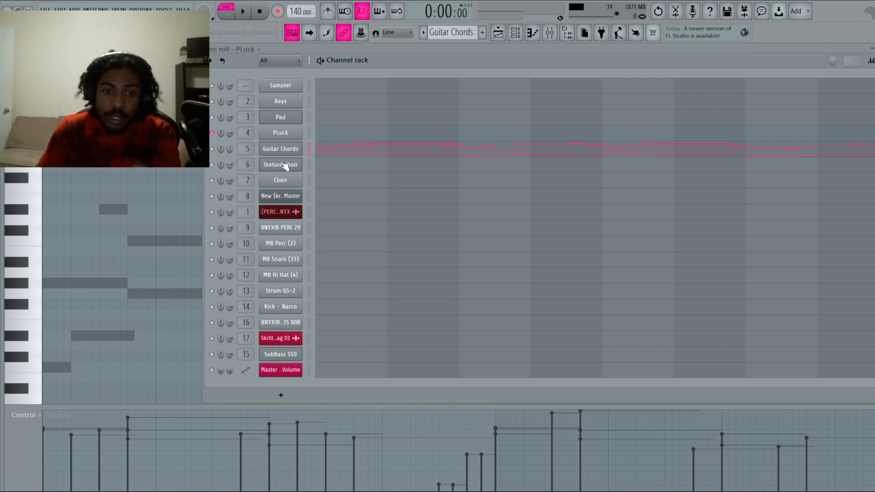
- Solo the Guitar Chords channel, play its pattern and view its notes in the piano roll
{"action": "left_click", "coordinate": [212, 148]}
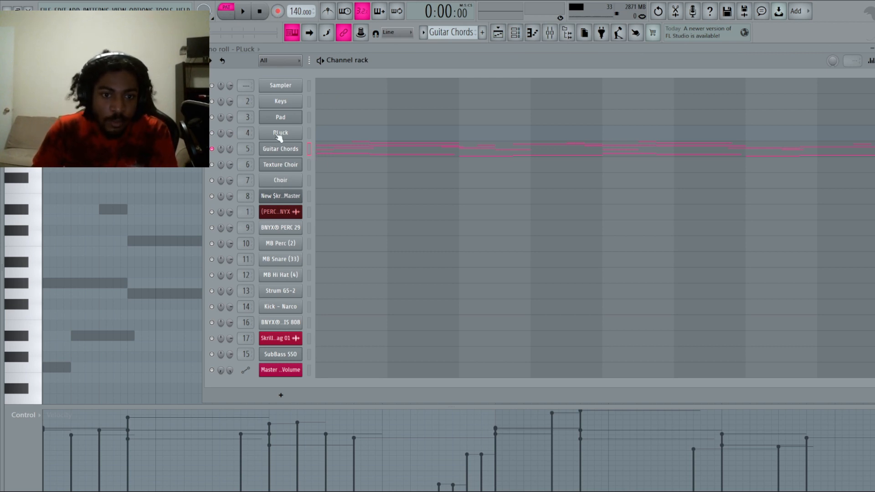
{"action": "left_click", "coordinate": [246, 12]}
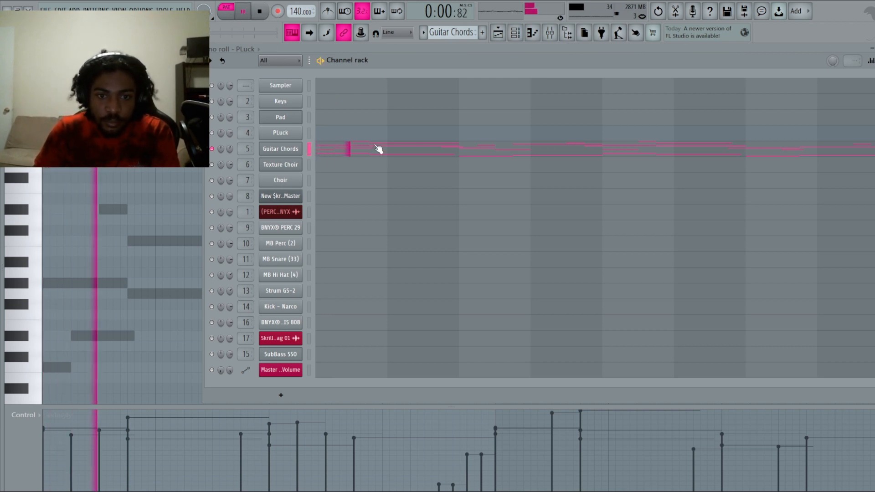
{"action": "left_click", "coordinate": [376, 149]}
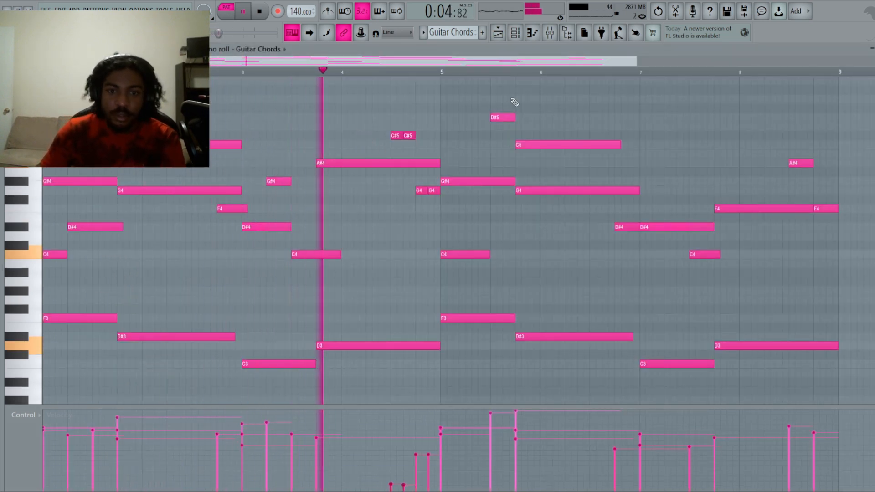
{"action": "key", "text": "space"}
- Compare the Pad pattern with the Guitar Chords pattern in the channel rack, ending with the Guitar Chords channel selected
{"action": "left_click", "coordinate": [513, 38]}
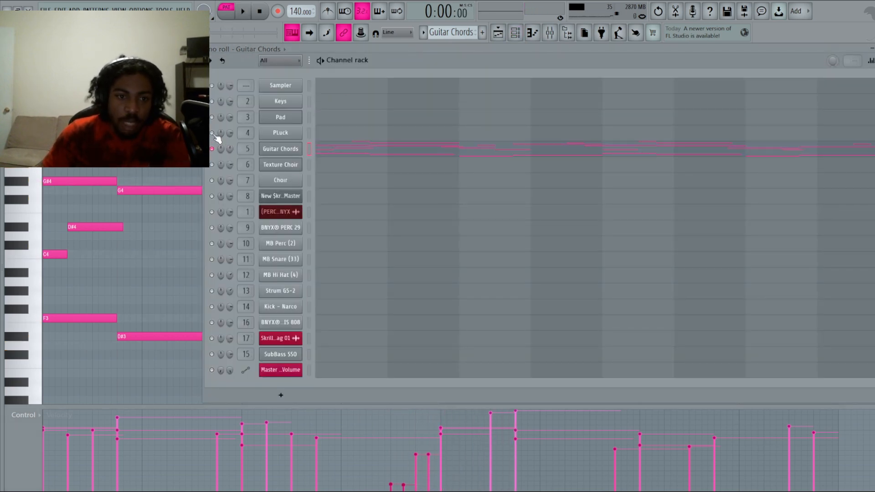
{"action": "scroll", "coordinate": [452, 32], "scroll_direction": "up", "scroll_amount": 4}
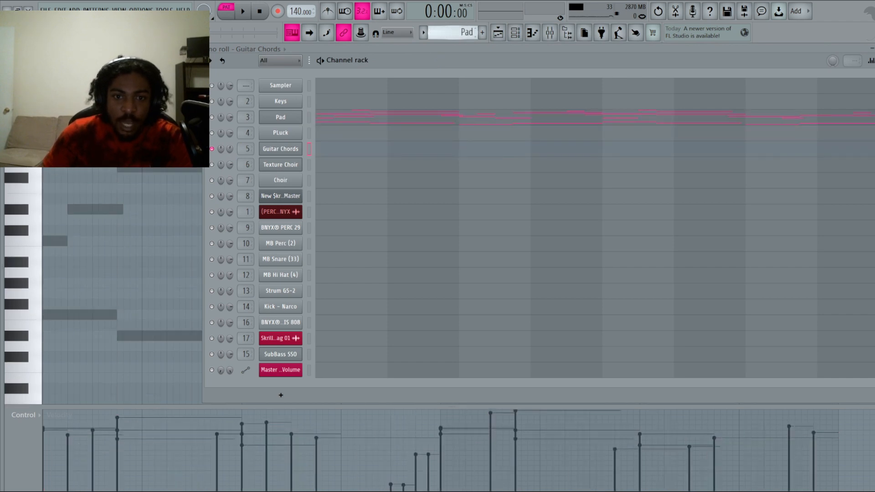
{"action": "key", "text": "KP_Add"}
{"action": "key", "text": "KP_Add"}
{"action": "key", "text": "KP_Add"}
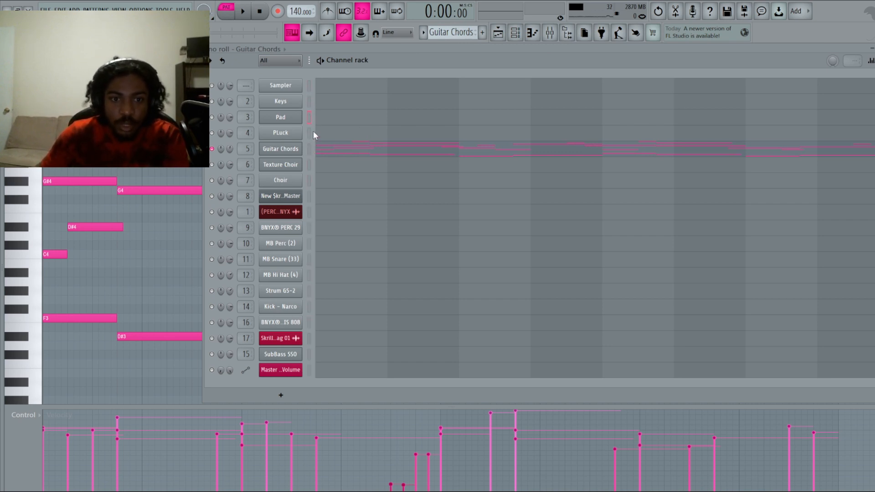
{"action": "left_click", "coordinate": [310, 149]}
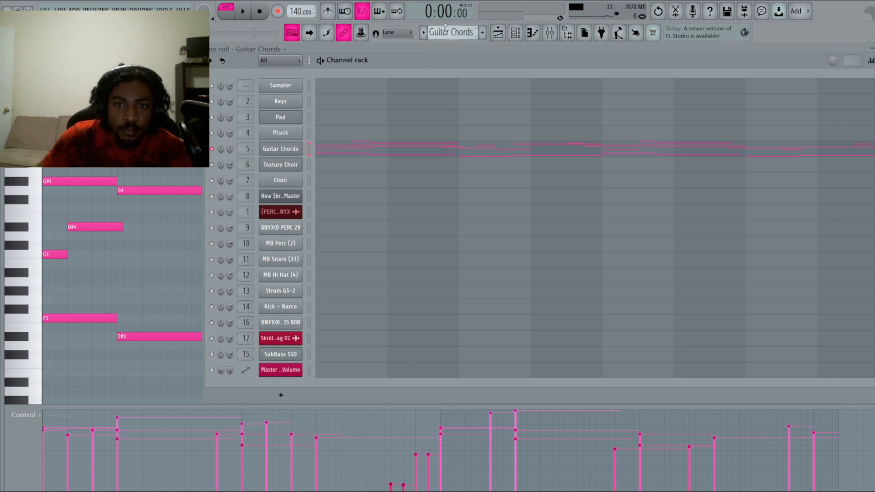
- Switch to the Texture Choir pattern, solo its channel and open its Augmented Voices plugin clear of the channel list
{"action": "scroll", "coordinate": [445, 33], "scroll_direction": "down", "scroll_amount": 1}
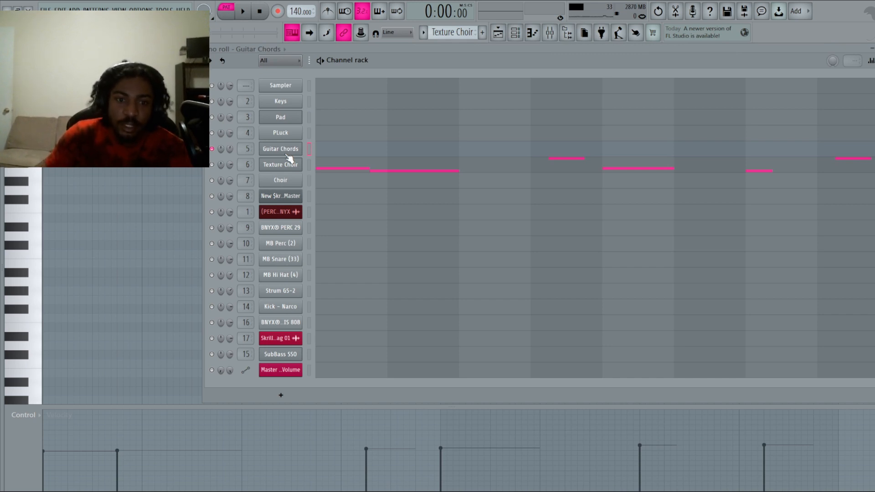
{"action": "left_click", "coordinate": [309, 167]}
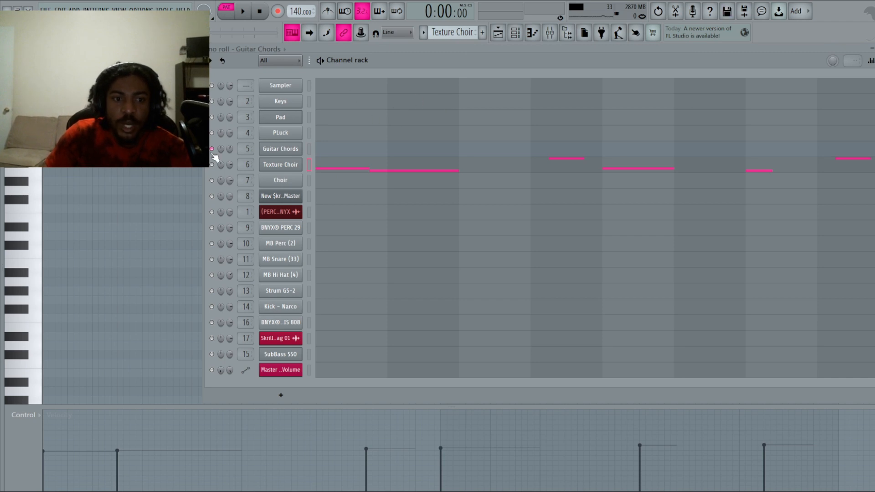
{"action": "left_click", "coordinate": [279, 166]}
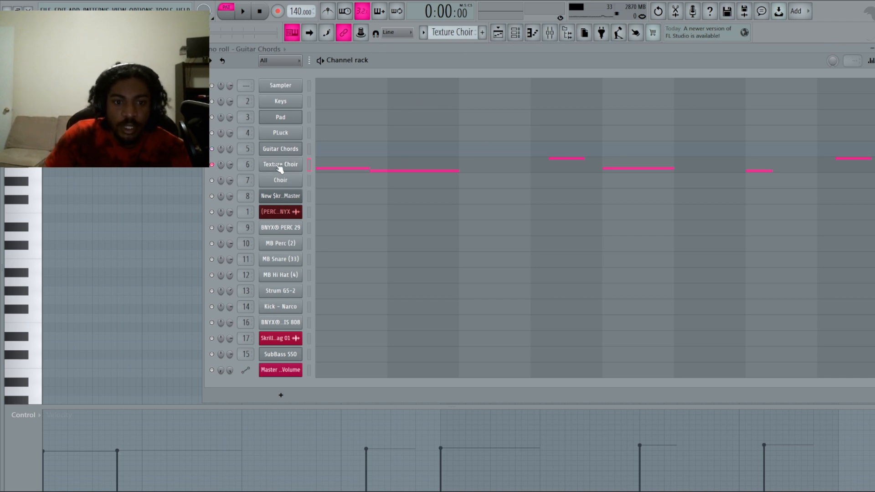
{"action": "left_click_drag", "start_coordinate": [360, 149], "coordinate": [587, 197]}
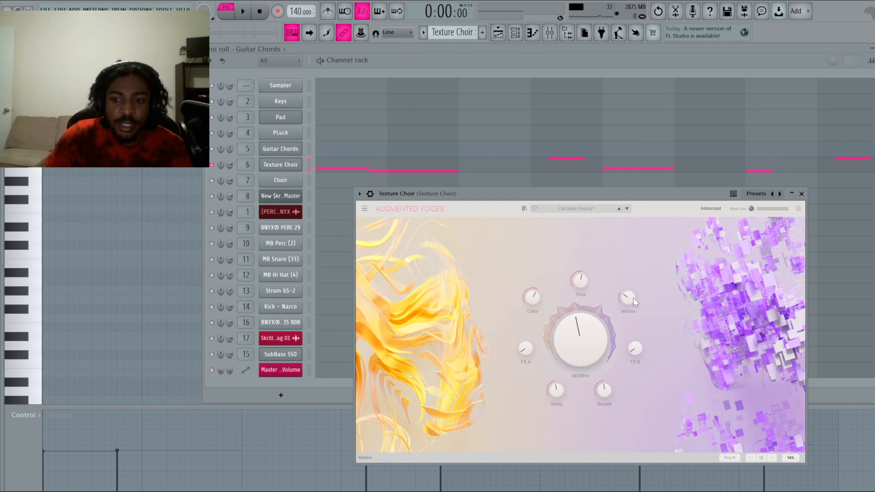
- Play the Texture Choir pattern with its plugin open and stop playback
{"action": "left_click", "coordinate": [246, 12]}
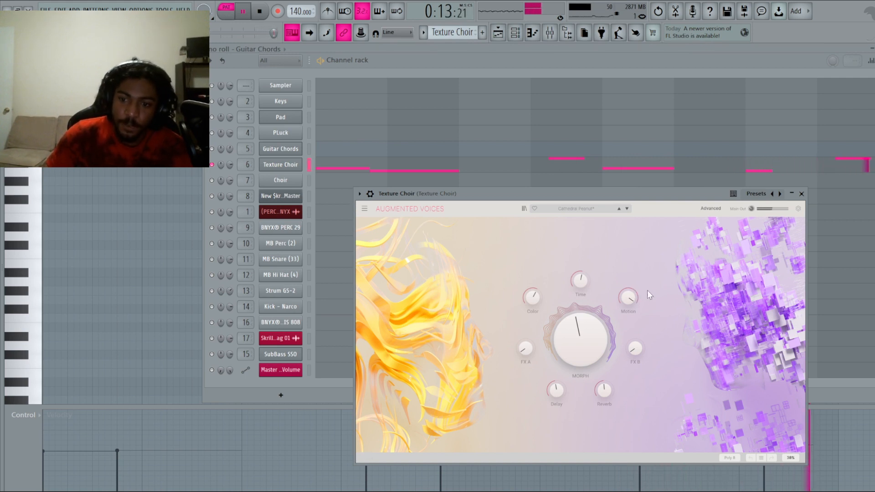
{"action": "key", "text": "space"}
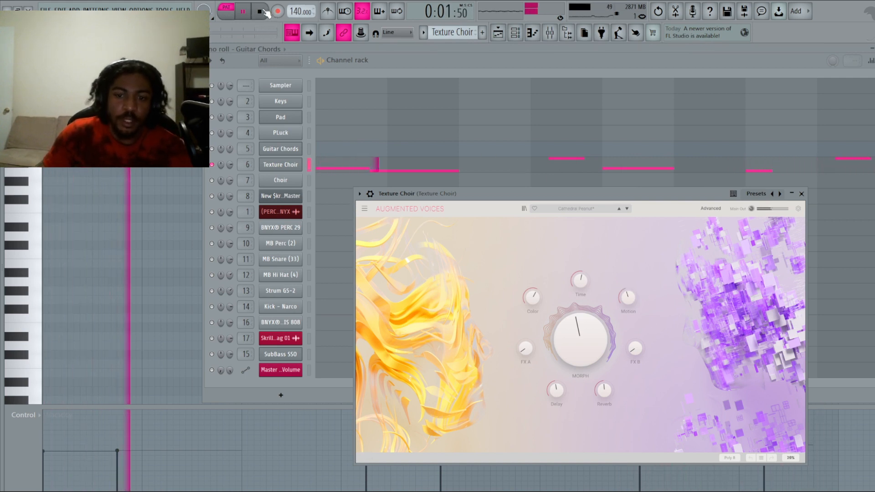
{"action": "left_click", "coordinate": [259, 12]}
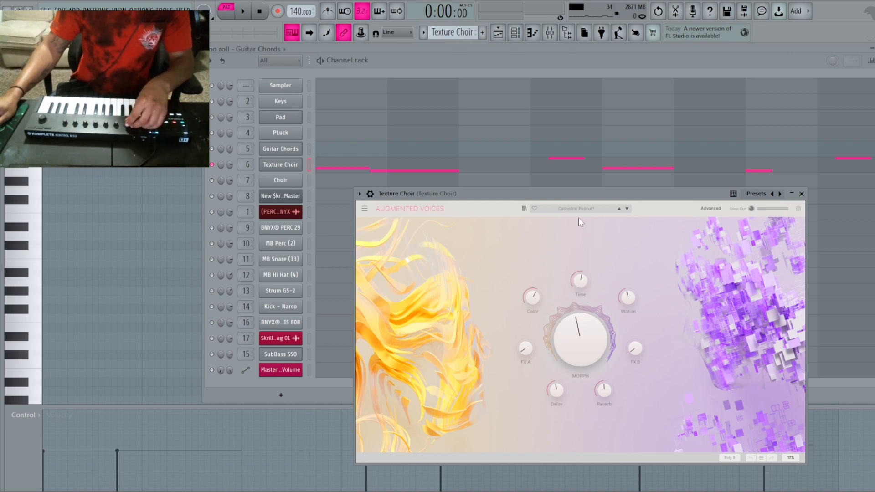
- Switch to the Choir pattern, play it with the Choir channel soloed and open that channel's plugin
{"action": "left_click", "coordinate": [362, 35]}
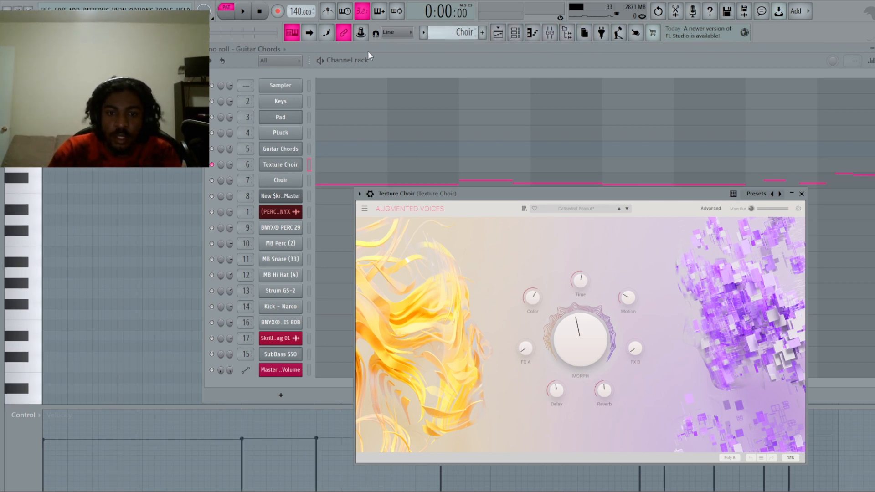
{"action": "left_click", "coordinate": [244, 12]}
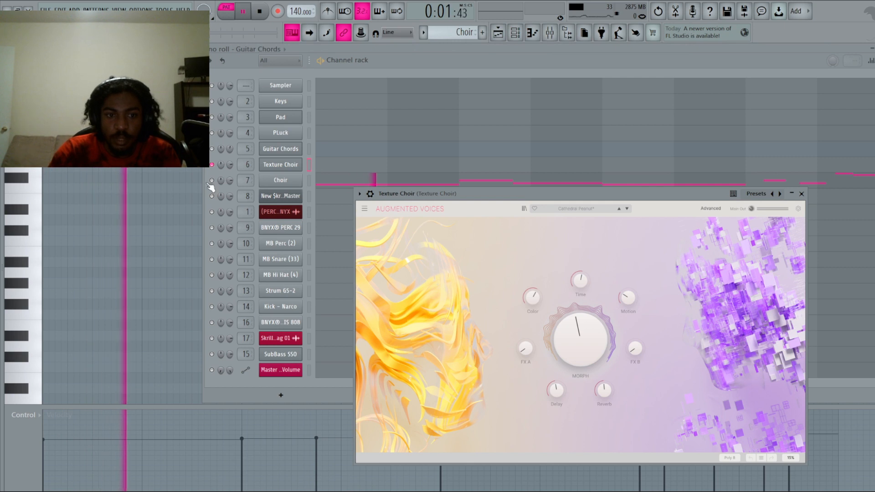
{"action": "left_click", "coordinate": [211, 181]}
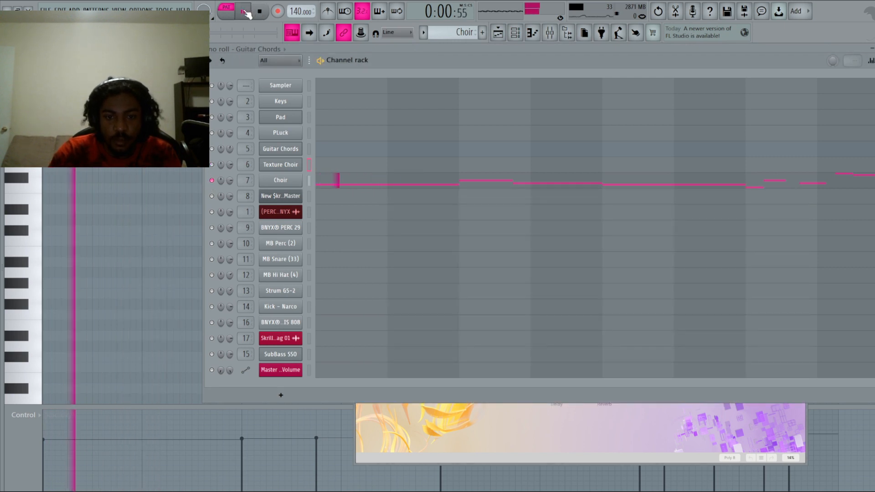
{"action": "left_click", "coordinate": [281, 181]}
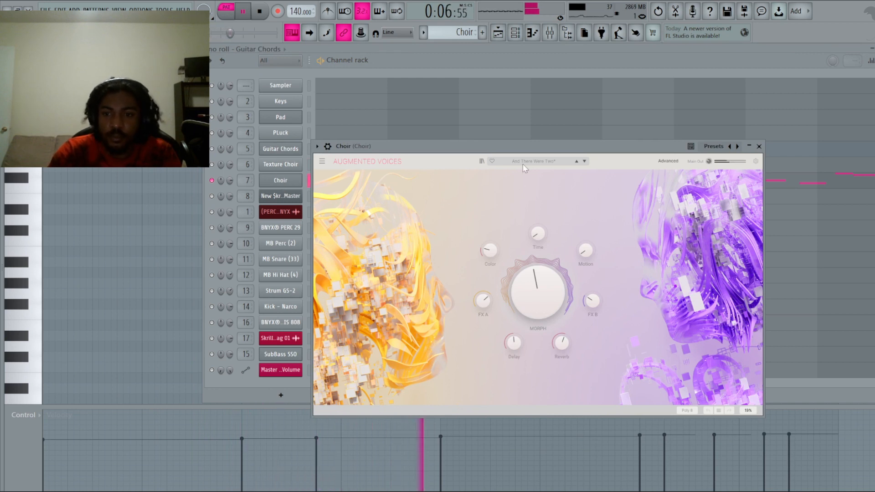
{"action": "left_click_drag", "start_coordinate": [520, 143], "coordinate": [313, 136]}
- View the Choir notes in the piano roll, stop playback and place the playhead at bar 7 and at bar 8
{"action": "key", "text": "F7"}
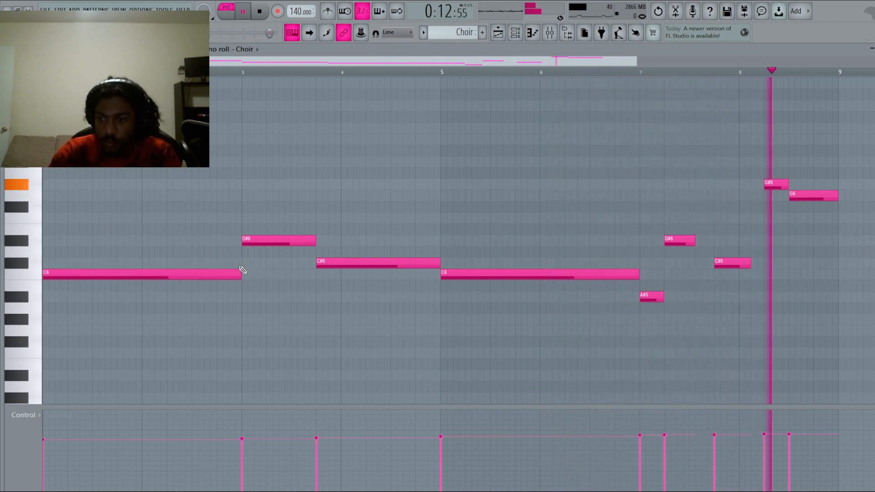
{"action": "left_click", "coordinate": [261, 12]}
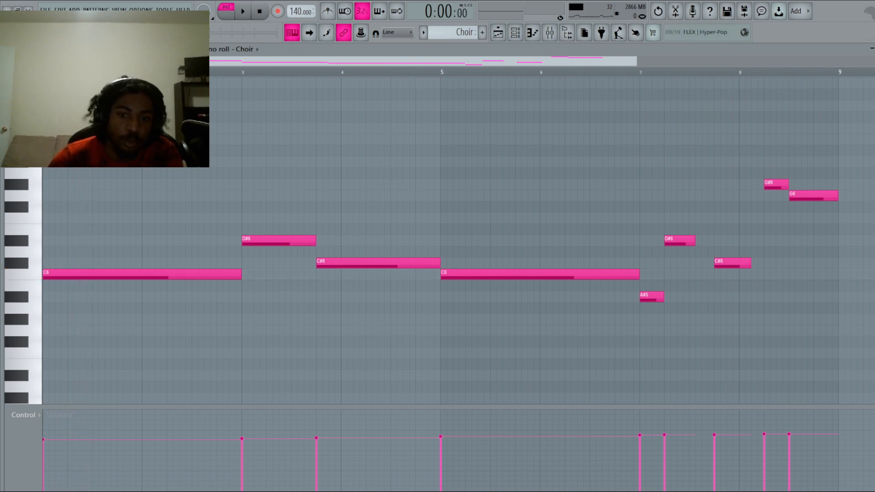
{"action": "left_click", "coordinate": [634, 71]}
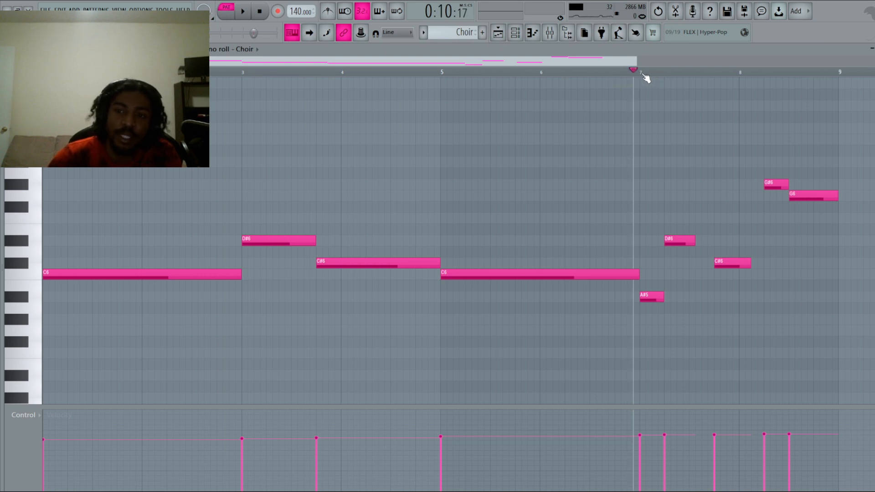
{"action": "left_click", "coordinate": [643, 73]}
{"action": "left_click", "coordinate": [741, 73]}
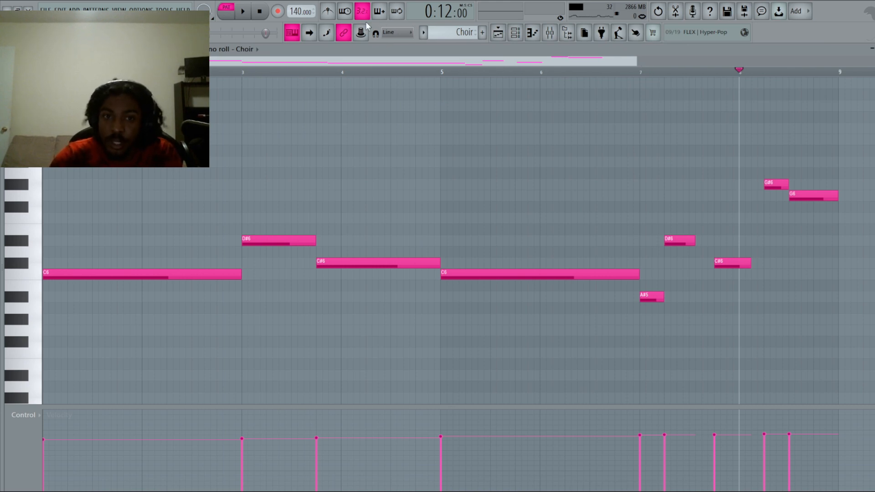
- Switch to the MB Snare (33) pattern, open its notes in the piano roll and play it from the start
{"action": "left_click", "coordinate": [515, 33]}
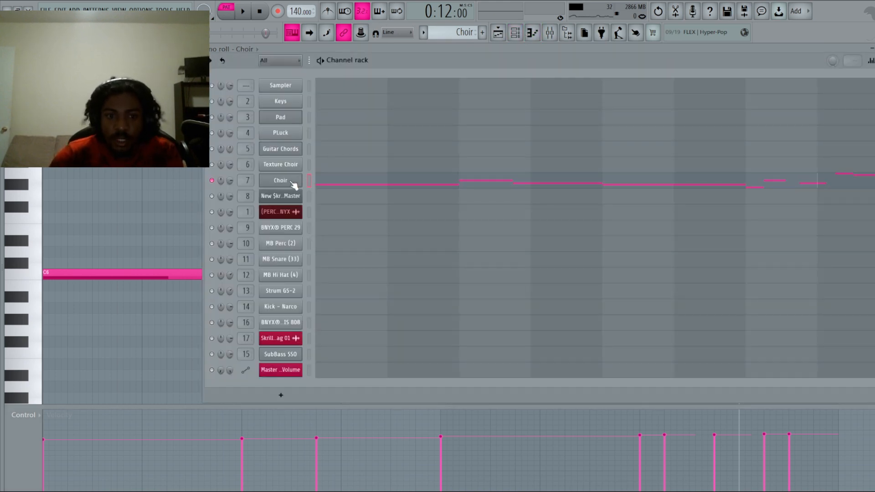
{"action": "left_click", "coordinate": [451, 33]}
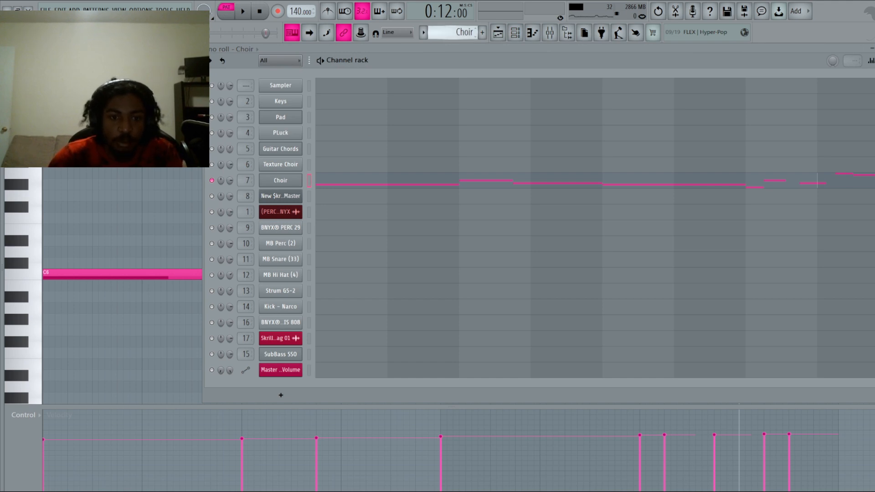
{"action": "left_click_drag", "start_coordinate": [451, 32], "coordinate": [451, 23]}
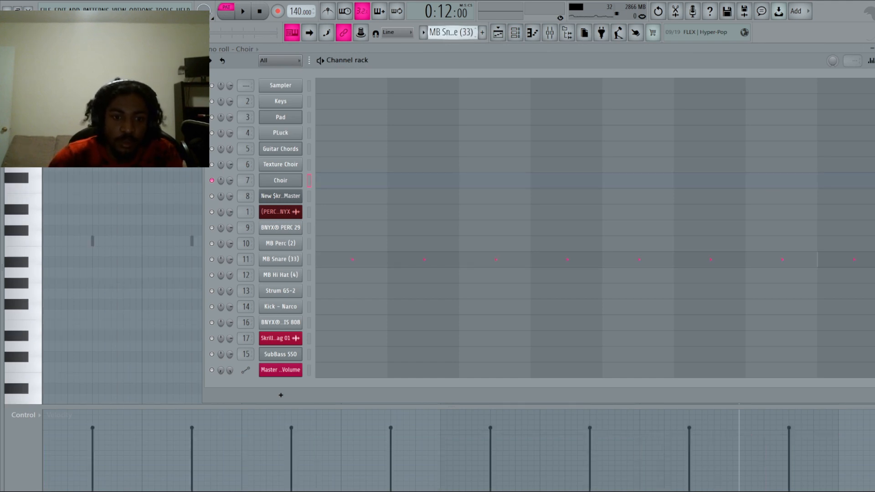
{"action": "left_click", "coordinate": [359, 260]}
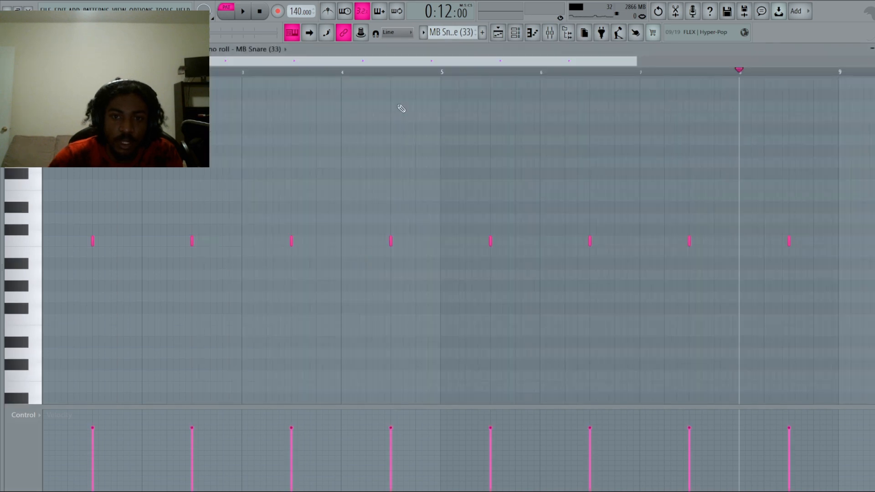
{"action": "left_click", "coordinate": [260, 12]}
{"action": "left_click", "coordinate": [243, 12]}
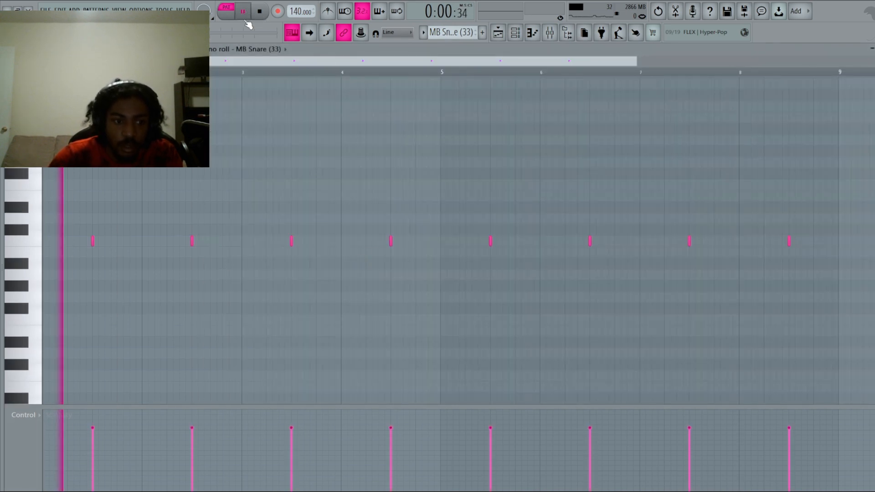
- Enable the MB Snare (33) channel during playback, return to its notes in the piano roll and stop
{"action": "key", "text": "F6"}
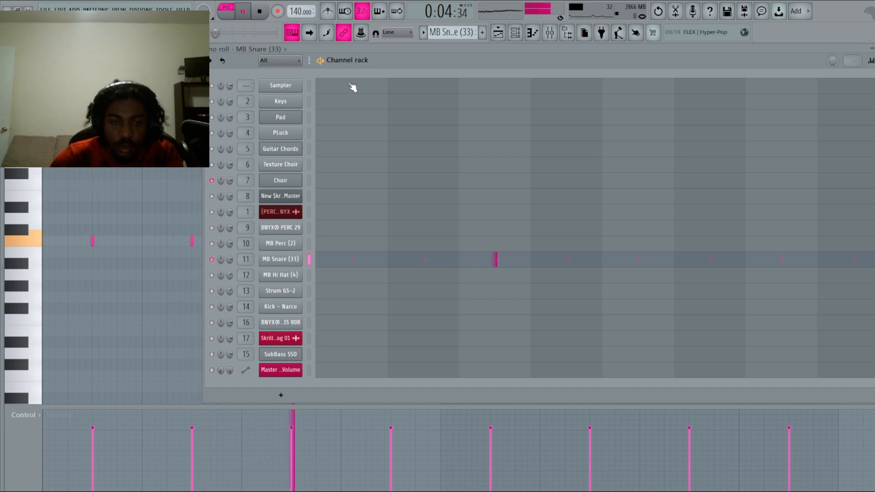
{"action": "left_click", "coordinate": [515, 33]}
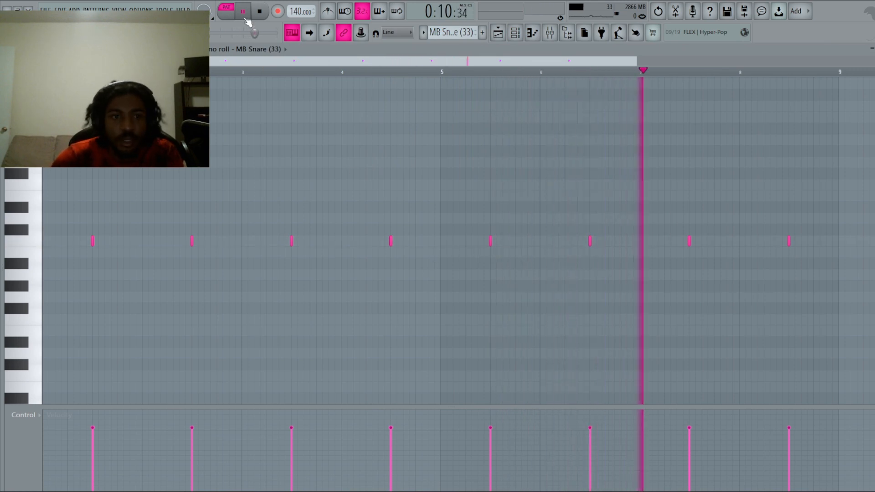
{"action": "left_click", "coordinate": [261, 13]}
- Switch to the MB Hi Hat (4) pattern in the channel rack and play it with its channel enabled
{"action": "left_click", "coordinate": [515, 32]}
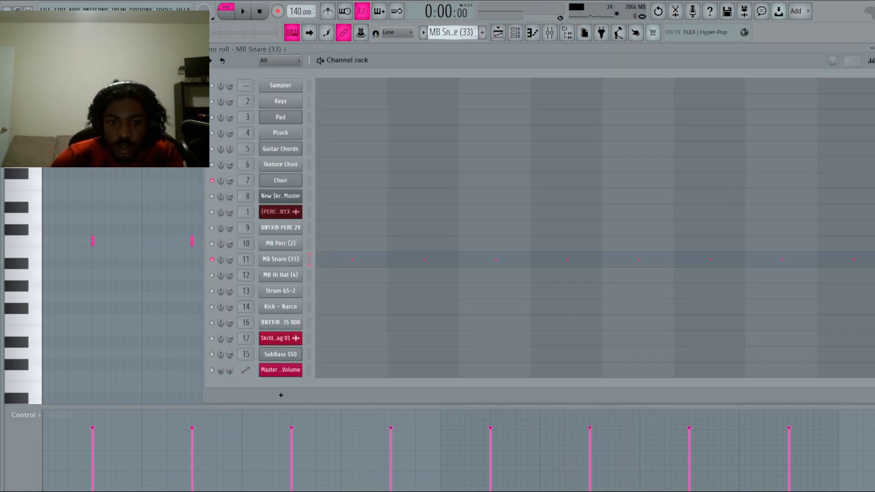
{"action": "scroll", "coordinate": [451, 31], "scroll_direction": "down", "scroll_amount": 1}
{"action": "left_click", "coordinate": [244, 14]}
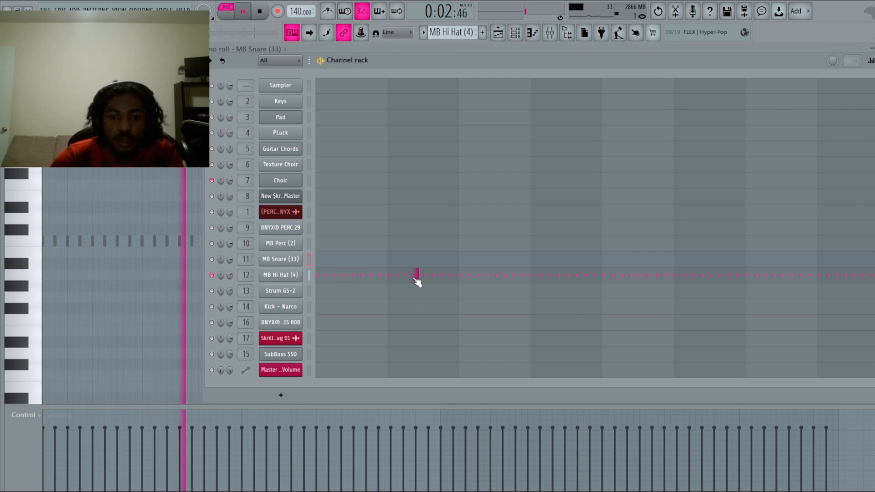
- View the MB Hi Hat (4) notes in the piano roll, switch to the Strum GS-2 pattern and stop playback
{"action": "key", "text": "F6"}
{"action": "left_click", "coordinate": [515, 33]}
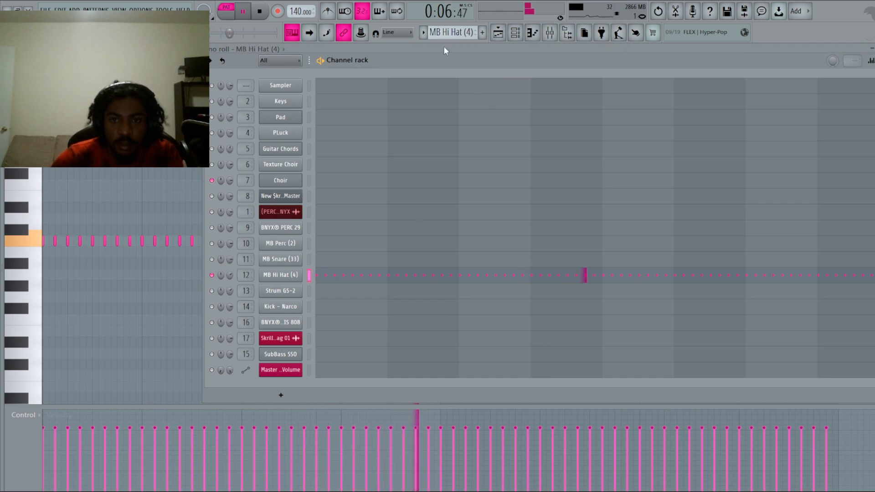
{"action": "scroll", "coordinate": [446, 33], "scroll_direction": "down", "scroll_amount": 1}
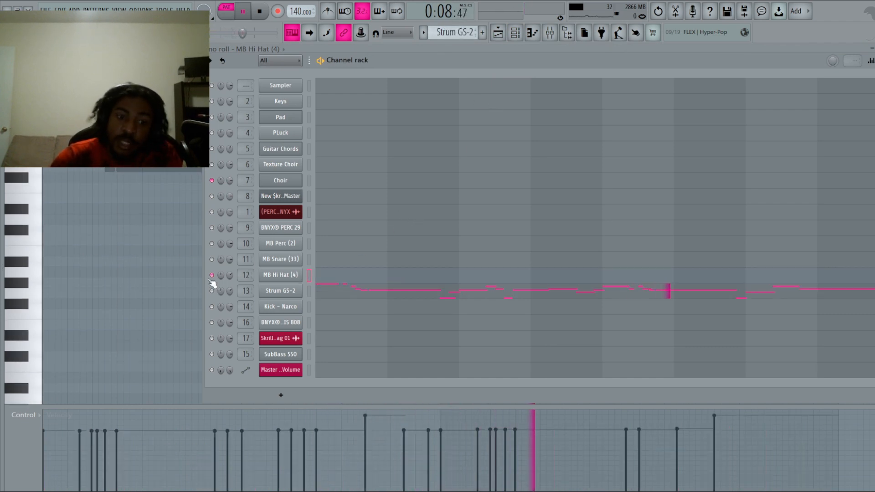
{"action": "left_click", "coordinate": [260, 13]}
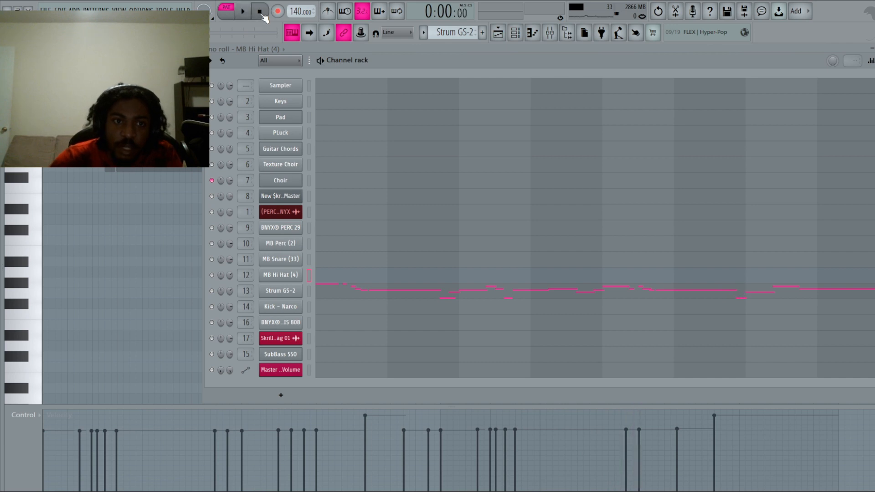
- Enable the Strum GS-2 channel and show its plugin with the Dreadnought program, closing the plugin window after the check
{"action": "left_click", "coordinate": [212, 291]}
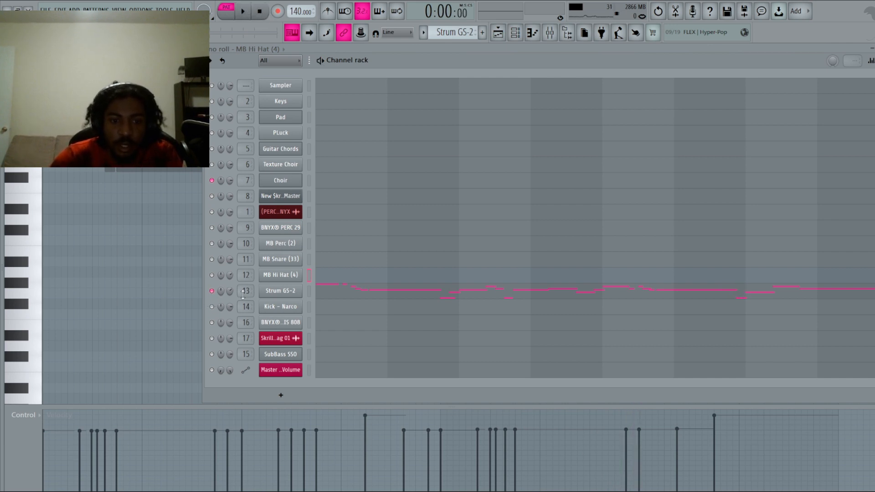
{"action": "left_click", "coordinate": [279, 295]}
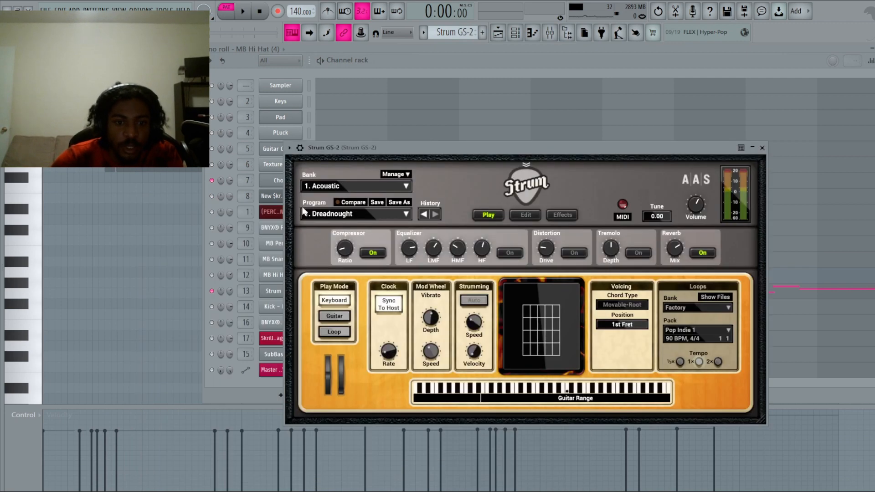
{"action": "left_click", "coordinate": [762, 148]}
- Open the Strum GS-2 notes in the piano roll, play the pattern and stop playback in the playlist view
{"action": "left_click", "coordinate": [346, 294]}
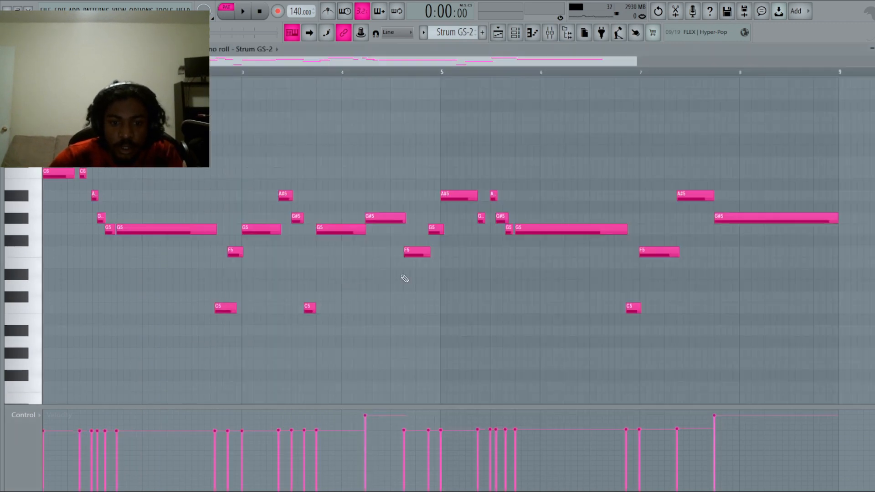
{"action": "left_click", "coordinate": [243, 11]}
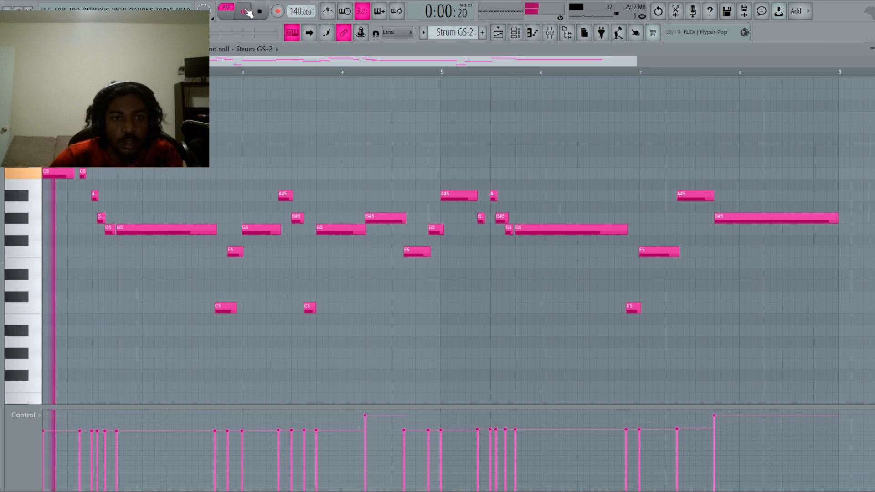
{"action": "left_click", "coordinate": [516, 33]}
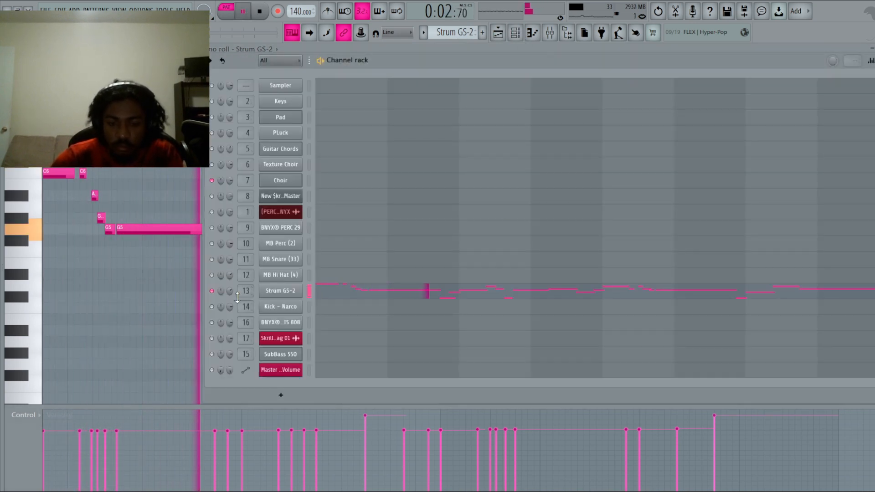
{"action": "left_click", "coordinate": [342, 295]}
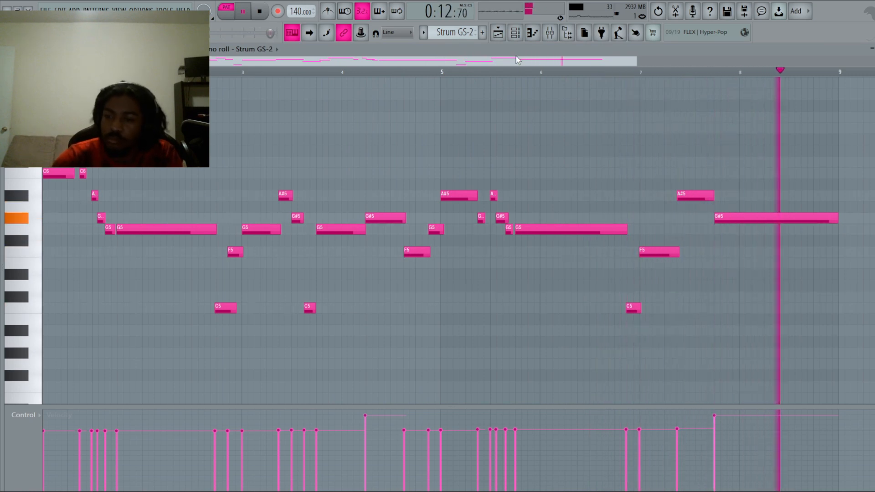
{"action": "left_click", "coordinate": [499, 33]}
{"action": "key", "text": "space"}
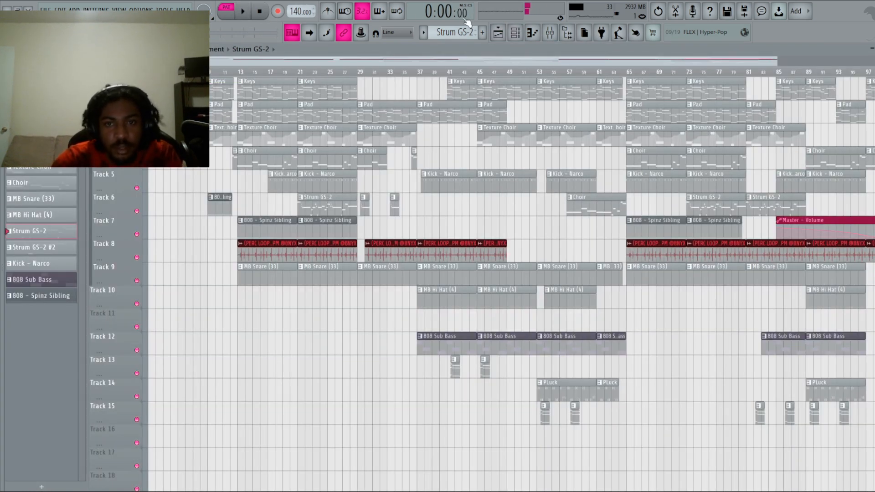
- Switch to the Kick - Narco pattern in the channel rack and play it with its channel enabled
{"action": "left_click", "coordinate": [517, 36]}
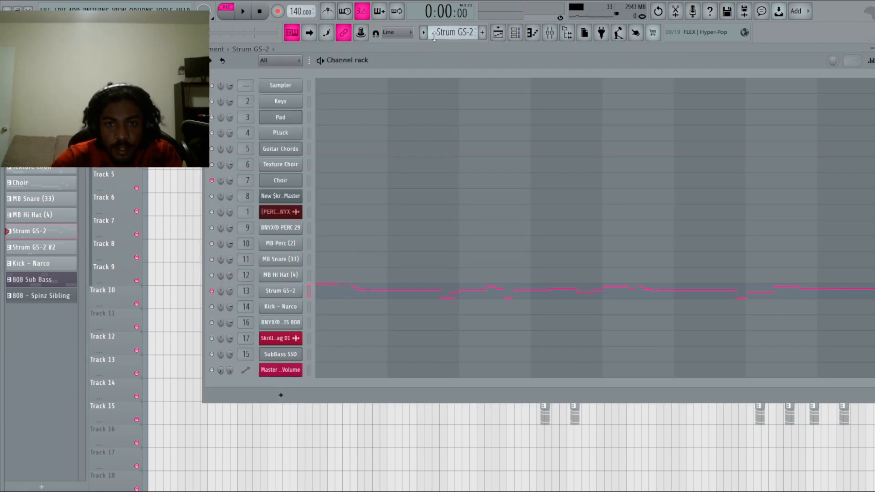
{"action": "scroll", "coordinate": [434, 33], "scroll_direction": "down", "scroll_amount": 1}
{"action": "scroll", "coordinate": [433, 32], "scroll_direction": "down", "scroll_amount": 1}
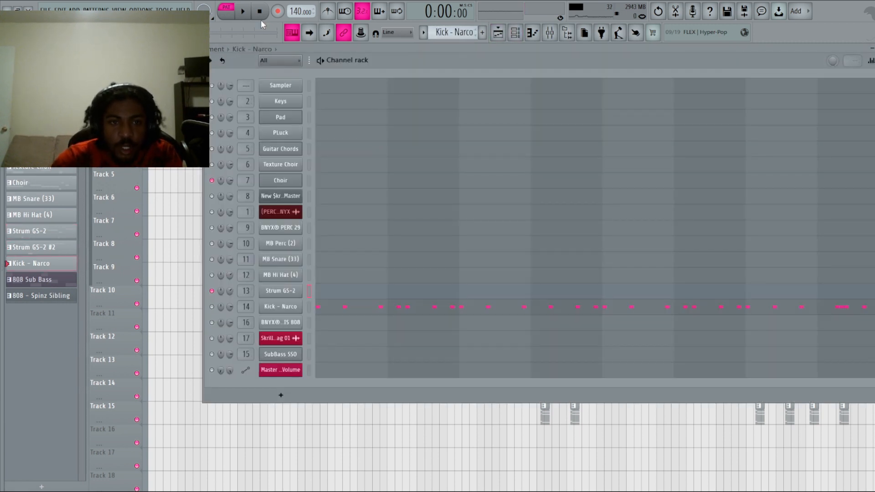
{"action": "left_click", "coordinate": [211, 306]}
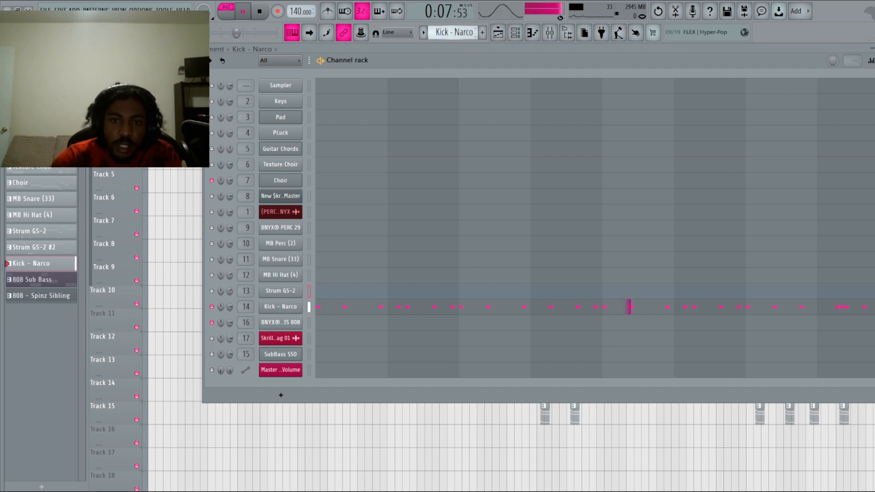
- Audition the 808 Sub Bass and 808 - Spinz Sibling patterns during playback and stop on 808 - Spinz Sibling
{"action": "scroll", "coordinate": [442, 32], "scroll_direction": "down", "scroll_amount": 1}
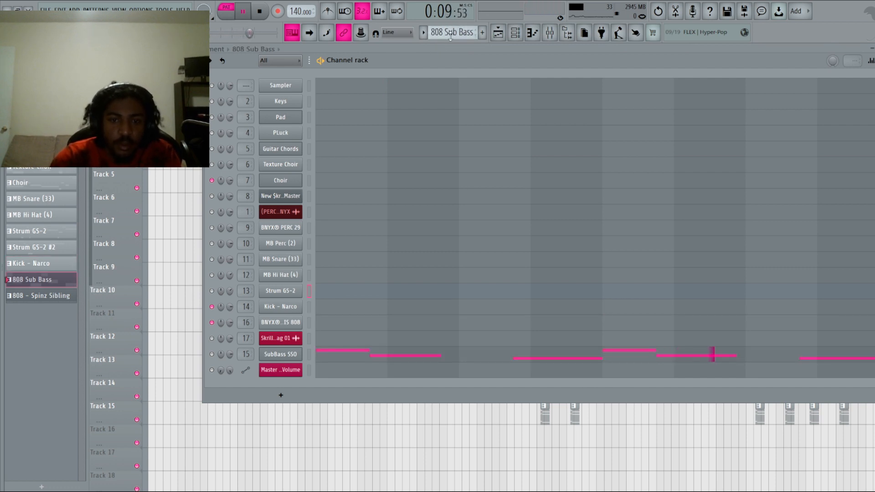
{"action": "scroll", "coordinate": [451, 32], "scroll_direction": "down", "scroll_amount": 1}
{"action": "scroll", "coordinate": [450, 32], "scroll_direction": "up", "scroll_amount": 1}
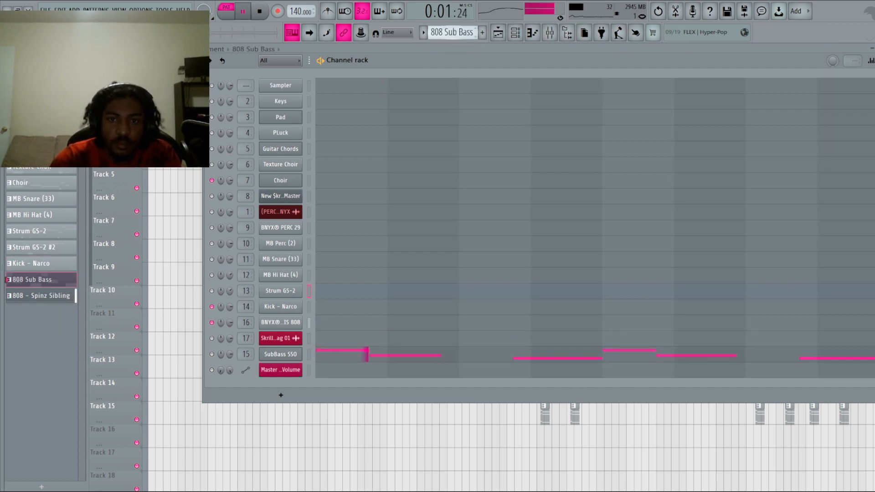
{"action": "scroll", "coordinate": [451, 32], "scroll_direction": "down", "scroll_amount": 1}
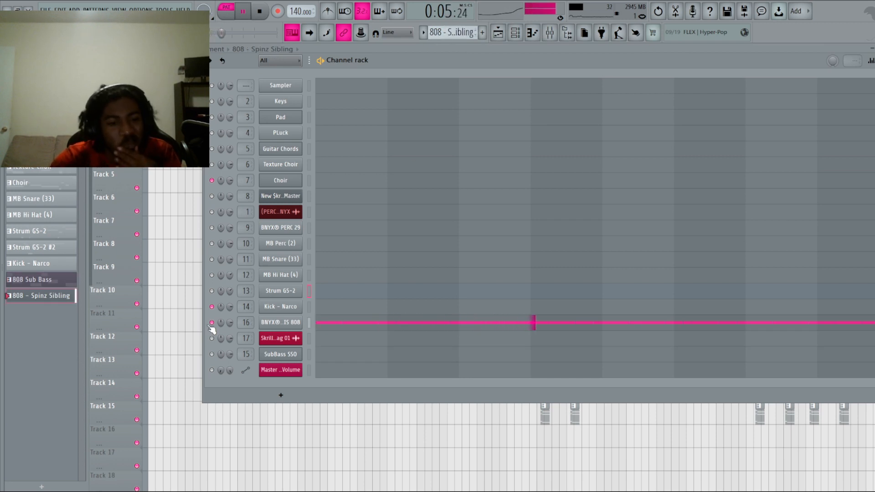
{"action": "left_click", "coordinate": [260, 12]}
- Return to the 808 Sub Bass pattern, play it with the SubBass SSO notes open in the piano roll and stop
{"action": "scroll", "coordinate": [444, 33], "scroll_direction": "up", "scroll_amount": 3}
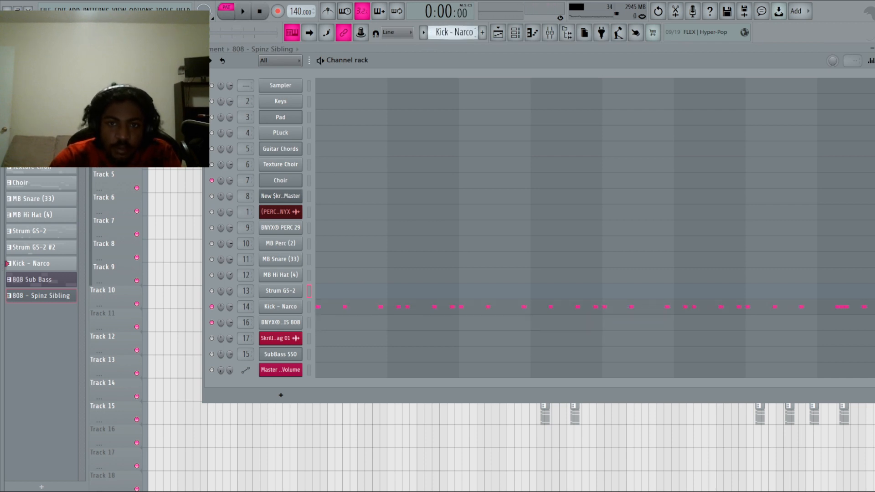
{"action": "scroll", "coordinate": [451, 32], "scroll_direction": "down", "scroll_amount": 2}
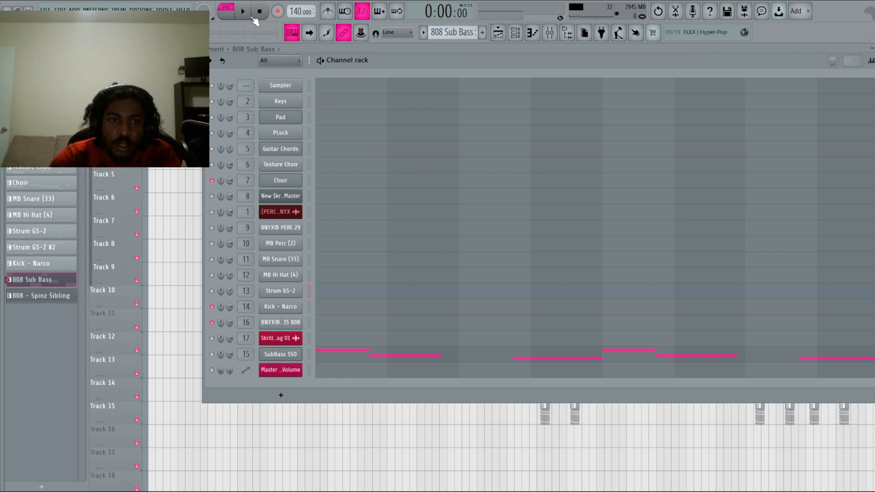
{"action": "left_click", "coordinate": [242, 11]}
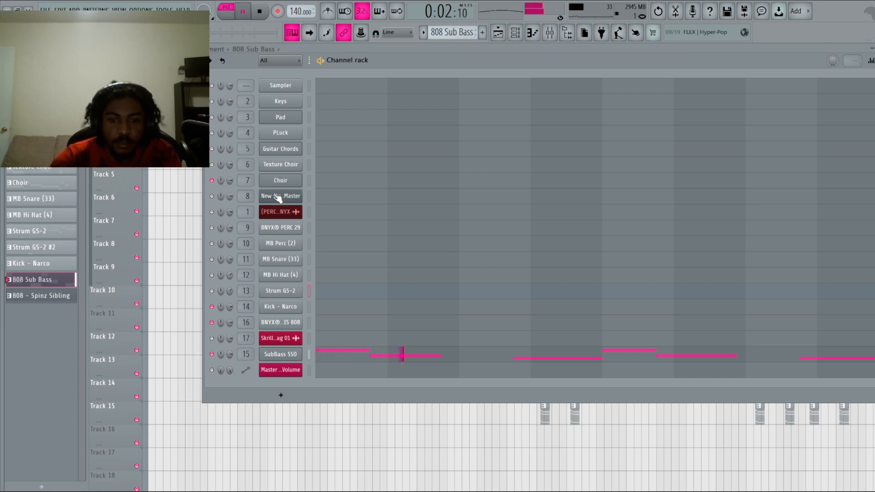
{"action": "left_click", "coordinate": [529, 359]}
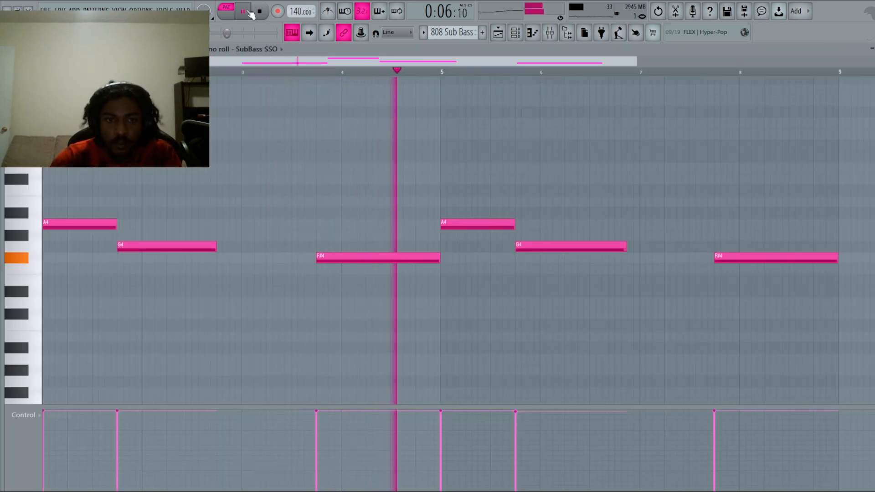
{"action": "left_click", "coordinate": [268, 13]}
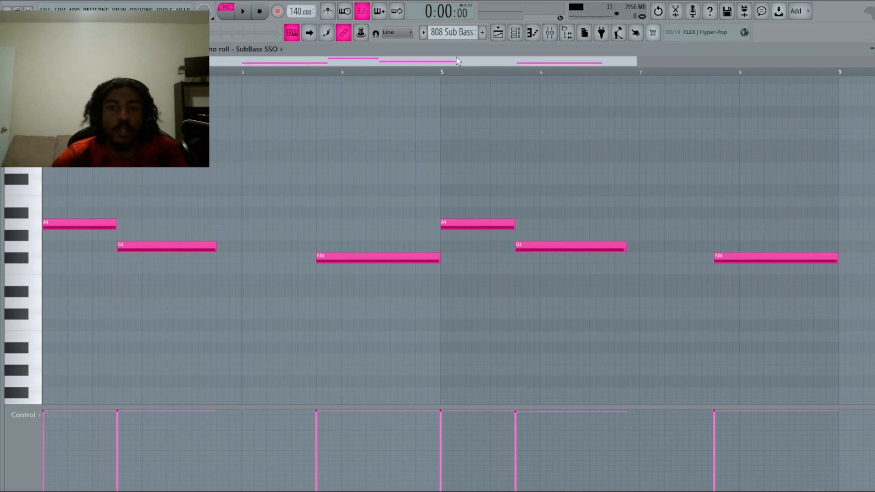
- Solo Track 8 with the percussion loop in the playlist and play it in song mode from bar 13
{"action": "left_click", "coordinate": [498, 32]}
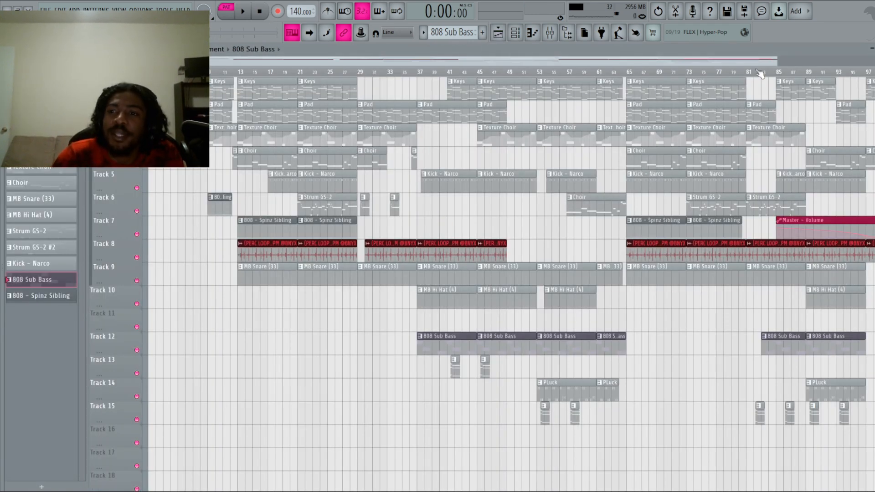
{"action": "scroll", "coordinate": [385, 178], "scroll_direction": "up", "scroll_amount": 2}
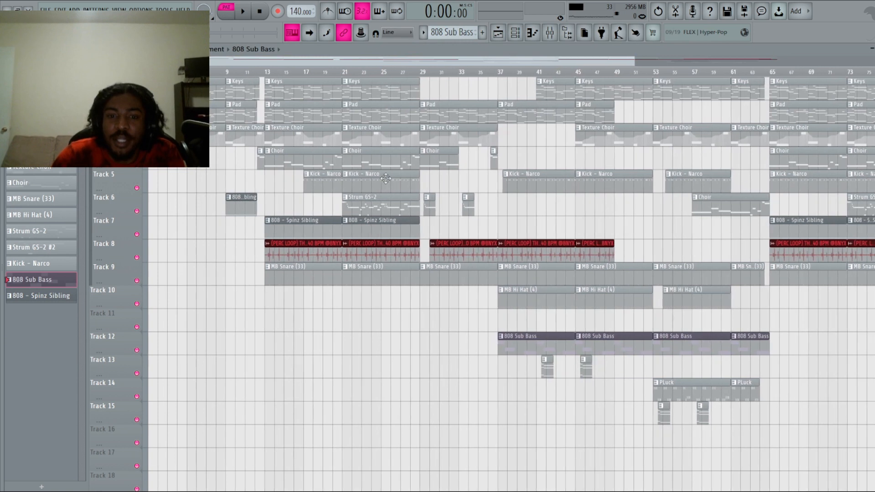
{"action": "right_click", "coordinate": [137, 257]}
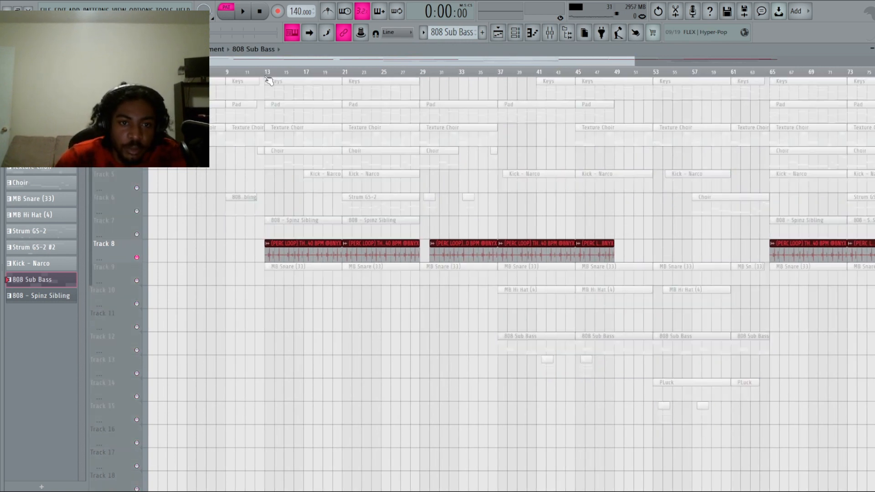
{"action": "left_click", "coordinate": [244, 13]}
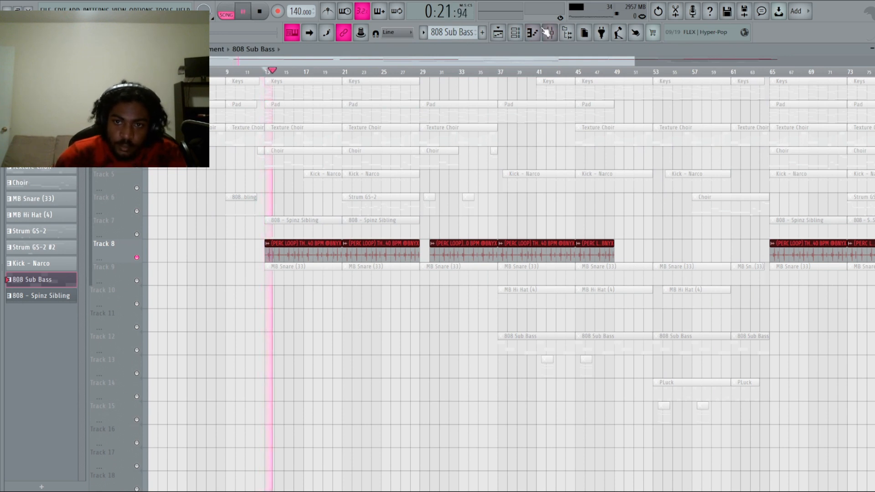
- Check the percussion loop's channel in the channel rack during playback, stop the song and unsolo Track 8
{"action": "left_click", "coordinate": [515, 32]}
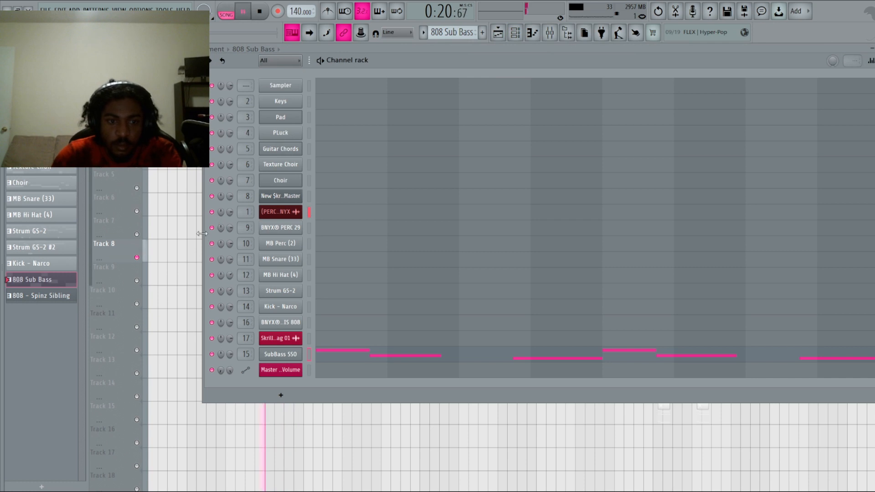
{"action": "key", "text": "F6"}
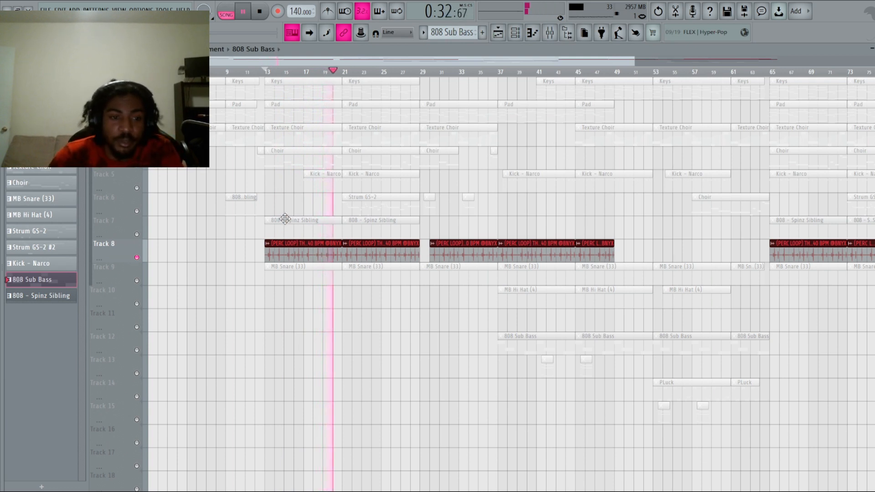
{"action": "left_click", "coordinate": [264, 11]}
{"action": "right_click", "coordinate": [137, 257]}
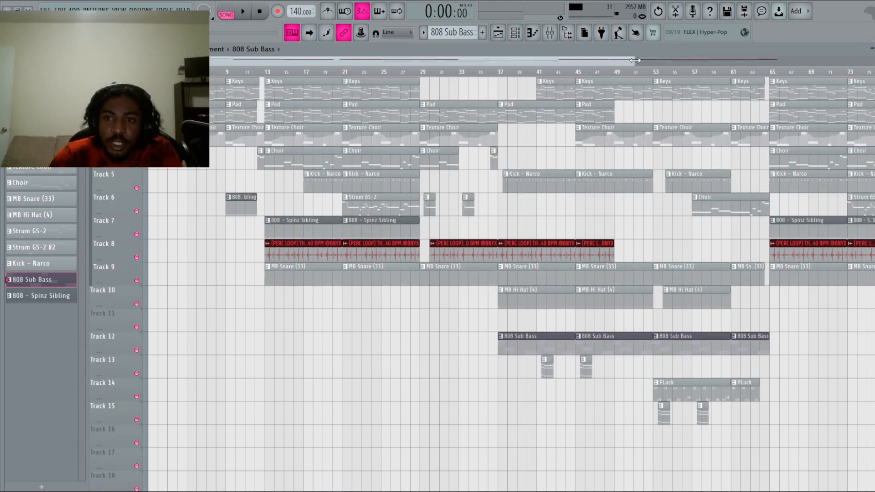
- Play the full arrangement from the start, look at the mixer during playback, stop the song and review the arrangement's end
{"action": "left_click_drag", "start_coordinate": [635, 60], "coordinate": [719, 56]}
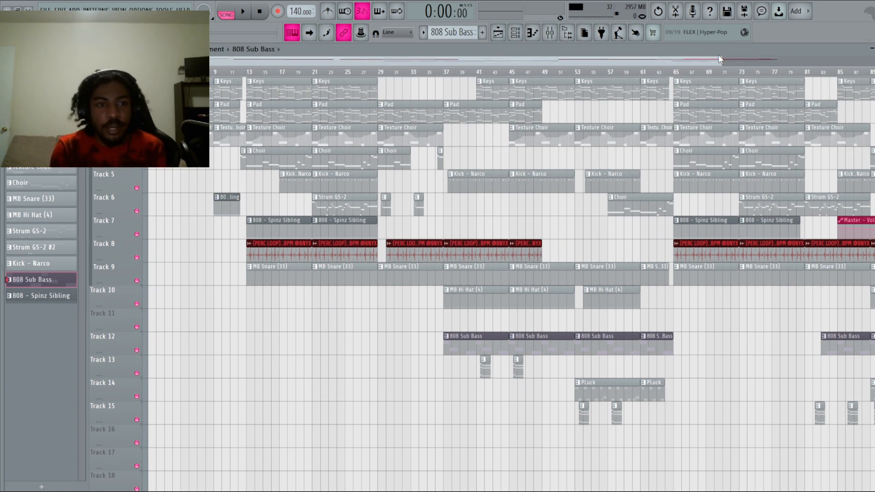
{"action": "key", "text": "space"}
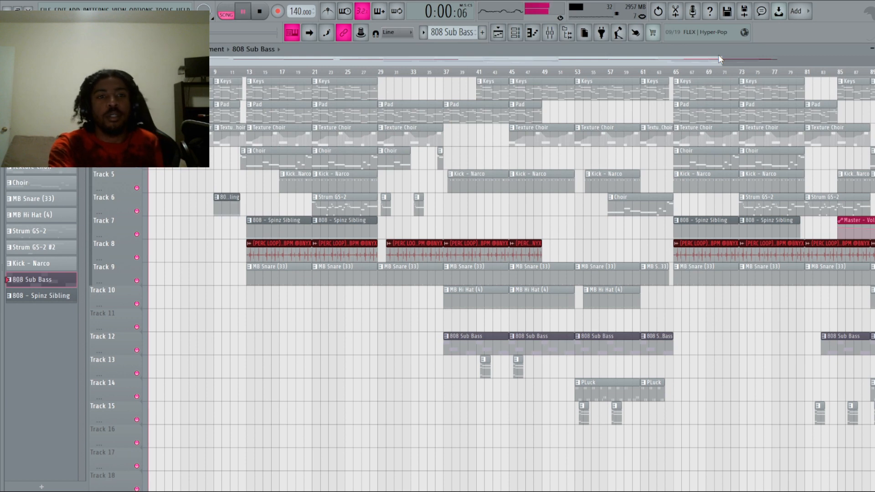
{"action": "left_click", "coordinate": [550, 33]}
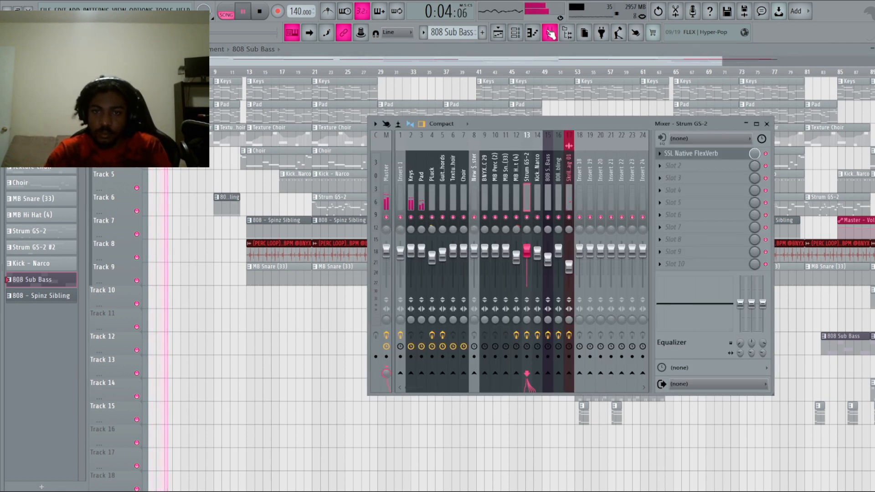
{"action": "left_click", "coordinate": [551, 33]}
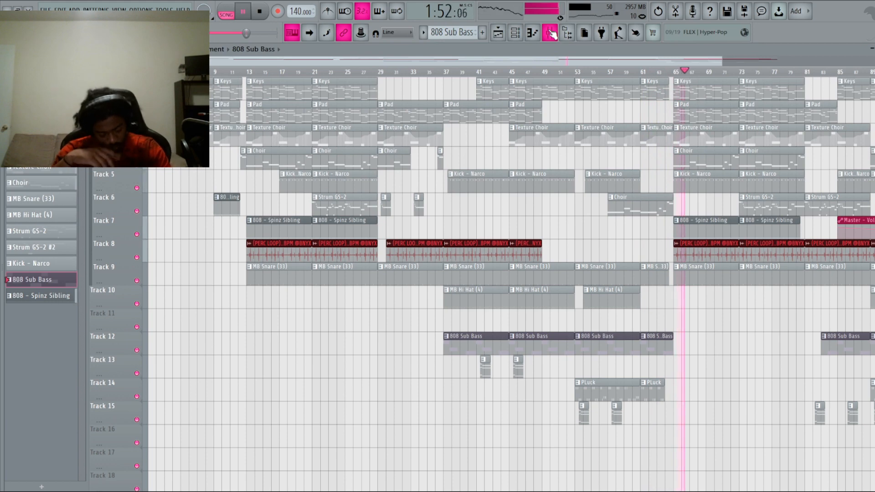
{"action": "key", "text": "space"}
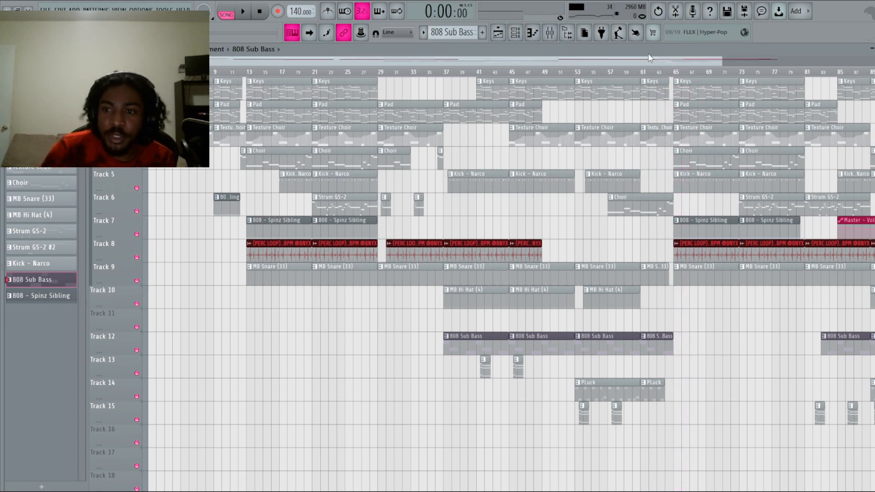
{"action": "scroll", "coordinate": [688, 64], "scroll_direction": "right", "scroll_amount": 6}
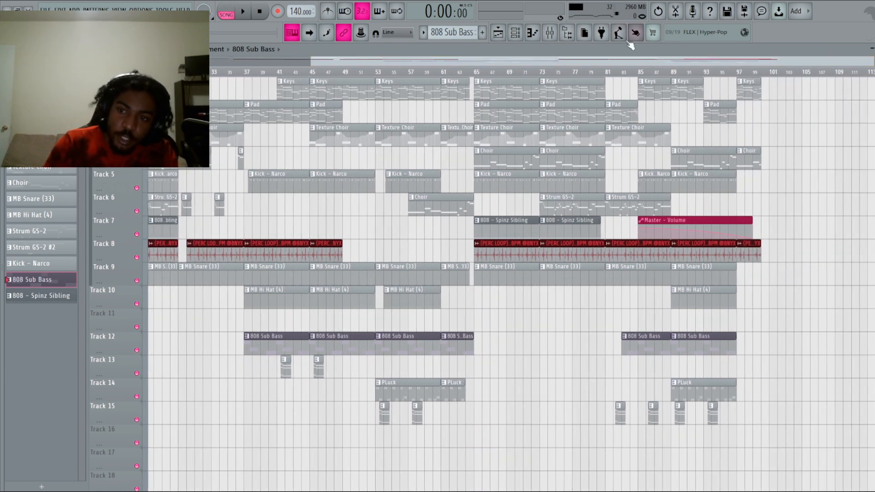
{"action": "scroll", "coordinate": [627, 61], "scroll_direction": "left", "scroll_amount": 6}
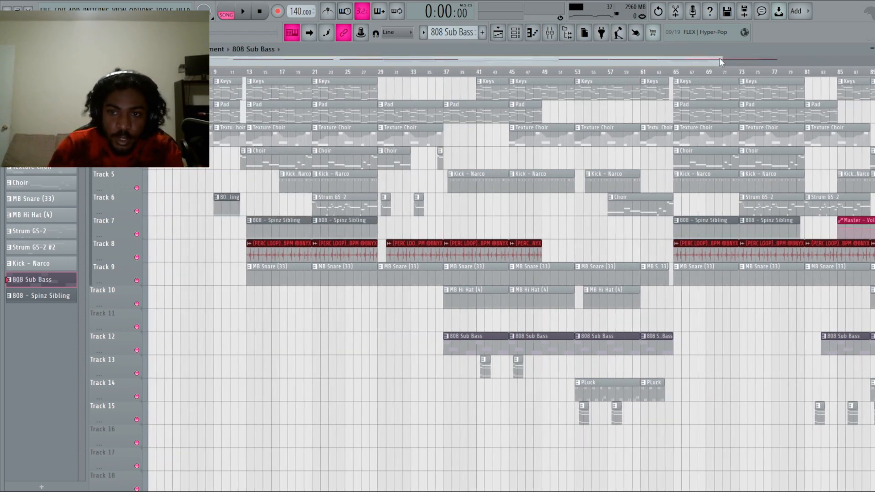
- Highlight bars 21 to 29 across the playlist tracks, then clear the selection and leave the song position at bar 21
{"action": "scroll", "coordinate": [727, 59], "scroll_direction": "up", "scroll_amount": 2}
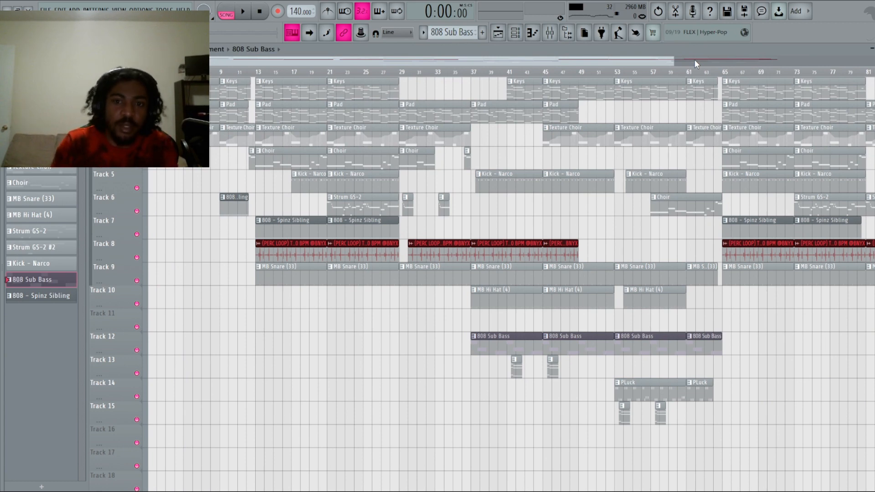
{"action": "left_click_drag", "start_coordinate": [672, 58], "coordinate": [648, 58]}
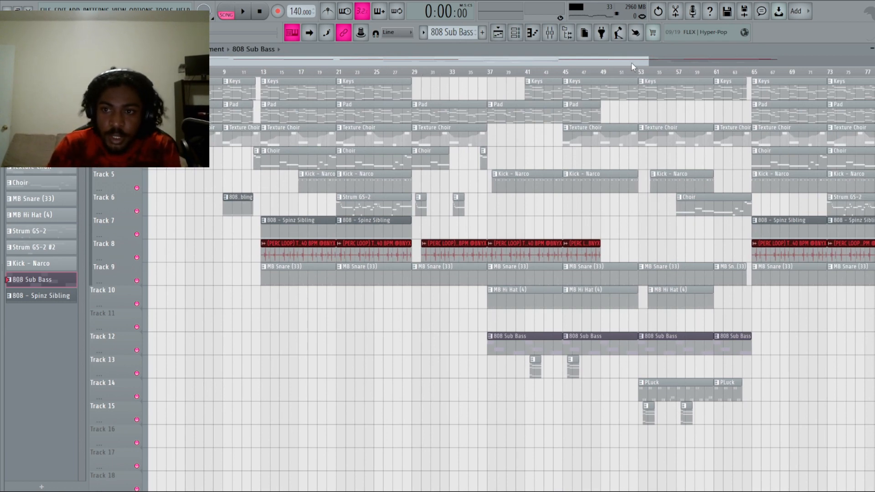
{"action": "left_click_drag", "start_coordinate": [647, 59], "coordinate": [482, 75]}
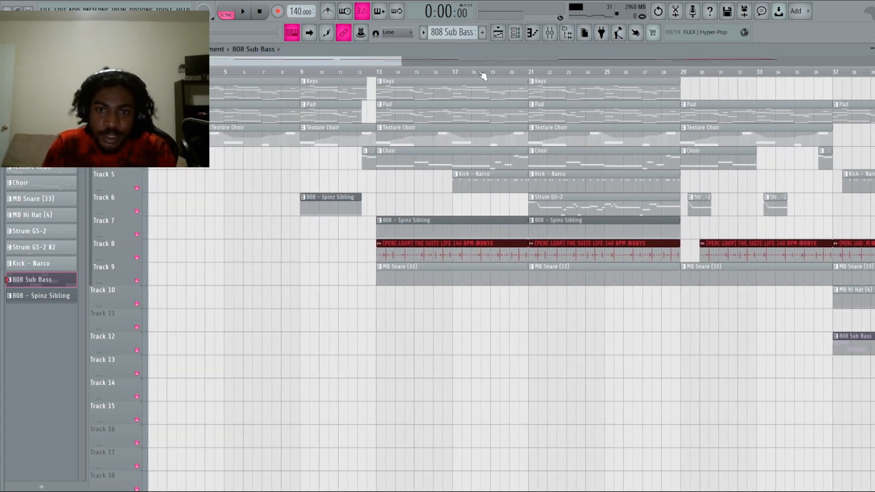
{"action": "left_click_drag", "start_coordinate": [398, 61], "coordinate": [427, 60]}
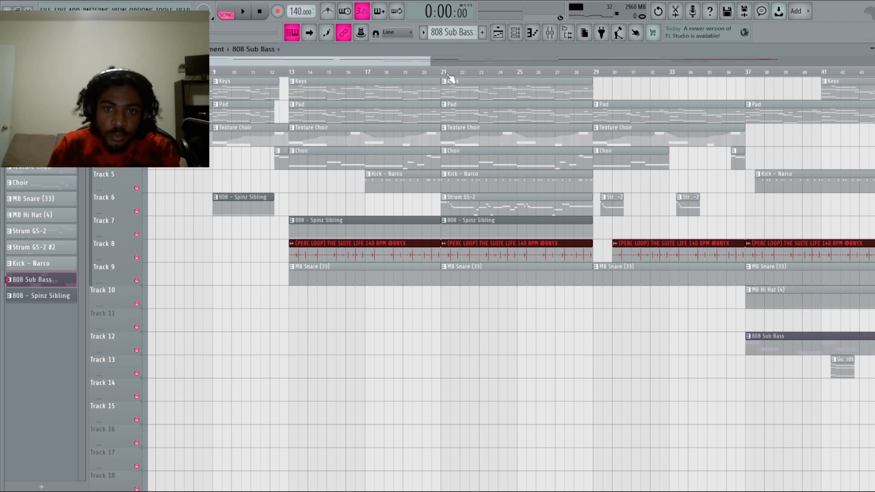
{"action": "left_click_drag", "start_coordinate": [444, 74], "coordinate": [585, 78]}
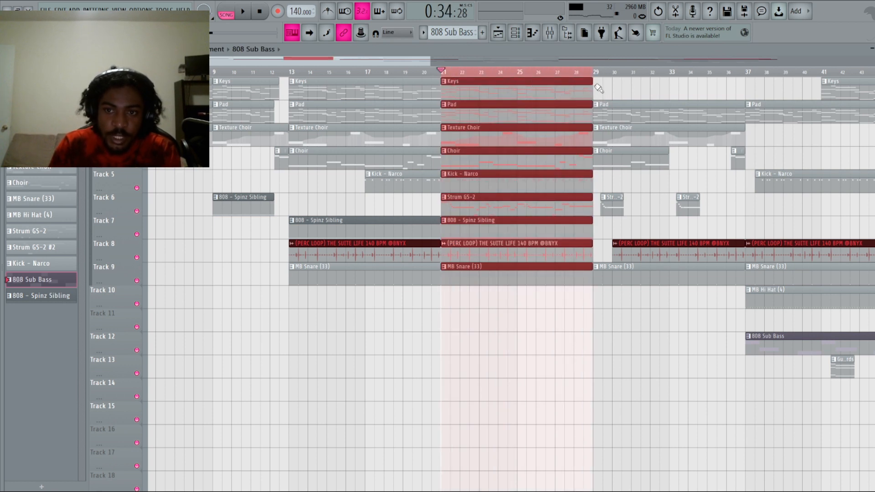
{"action": "left_click", "coordinate": [452, 73]}
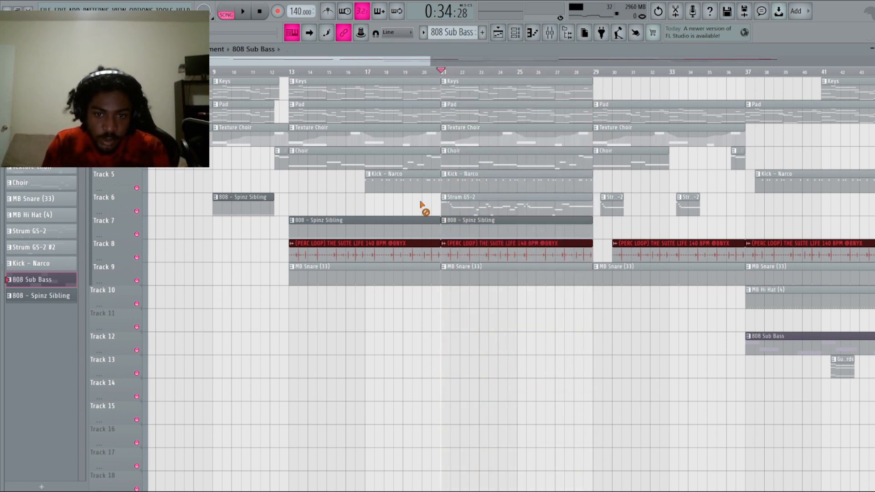
- Play the song from bar 21 and stop, highlight bars 21 to 29 and play again, then clear the selection and stop
{"action": "left_click_drag", "start_coordinate": [433, 66], "coordinate": [537, 73]}
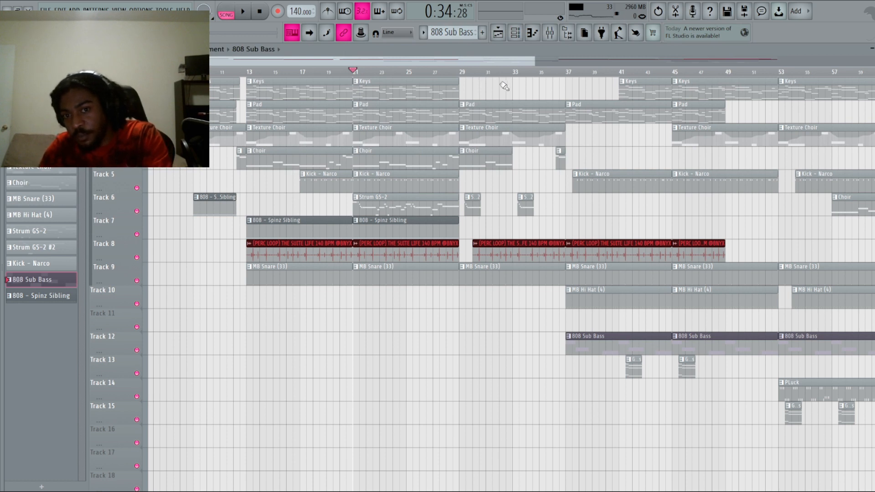
{"action": "key", "text": "space"}
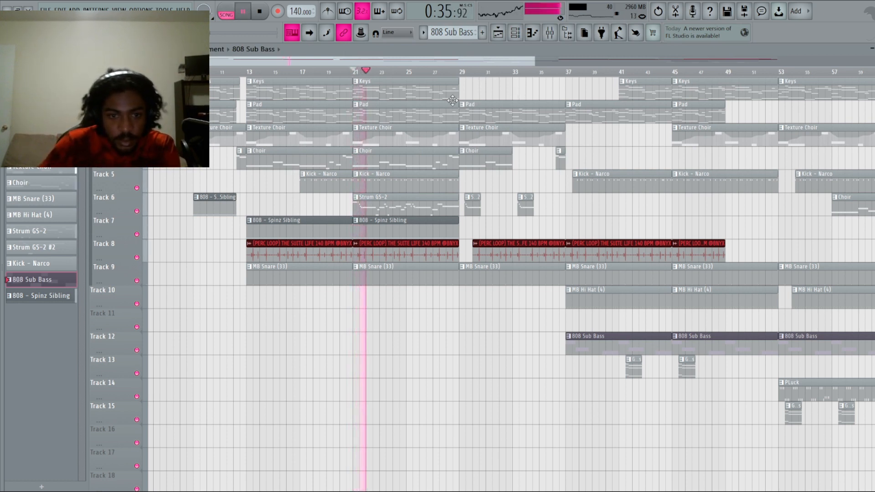
{"action": "key", "text": "space"}
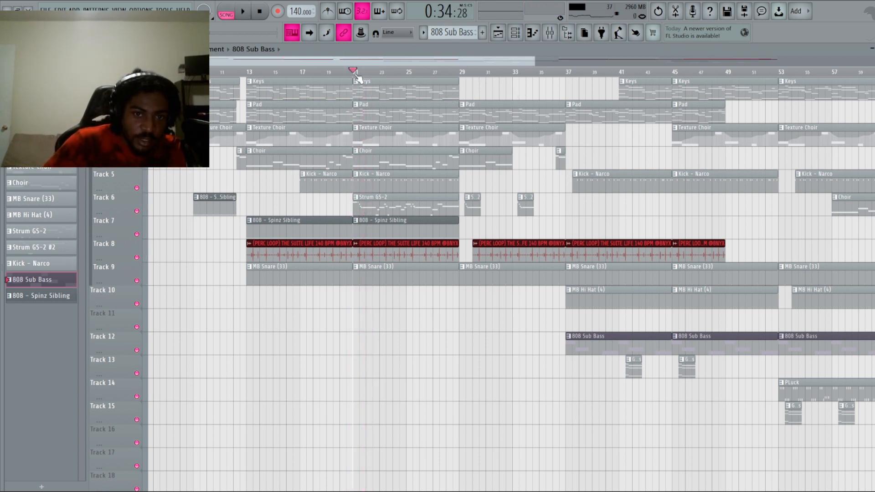
{"action": "left_click_drag", "start_coordinate": [356, 74], "coordinate": [463, 86]}
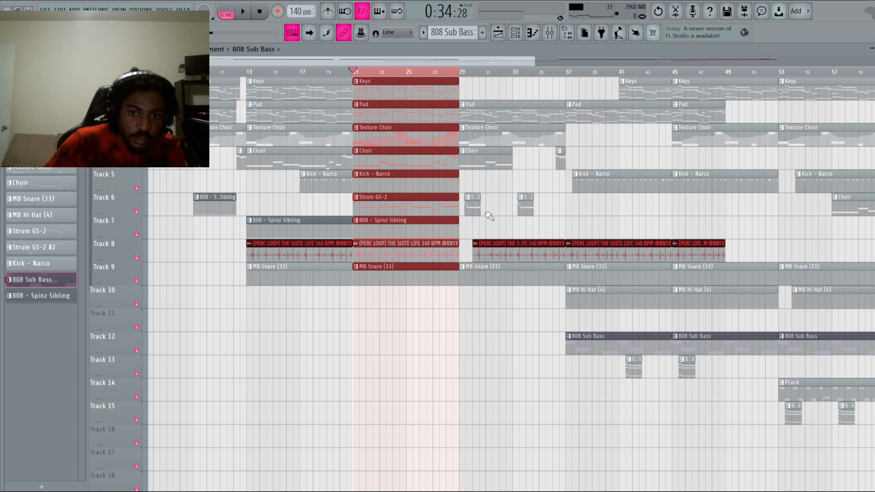
{"action": "key", "text": "space"}
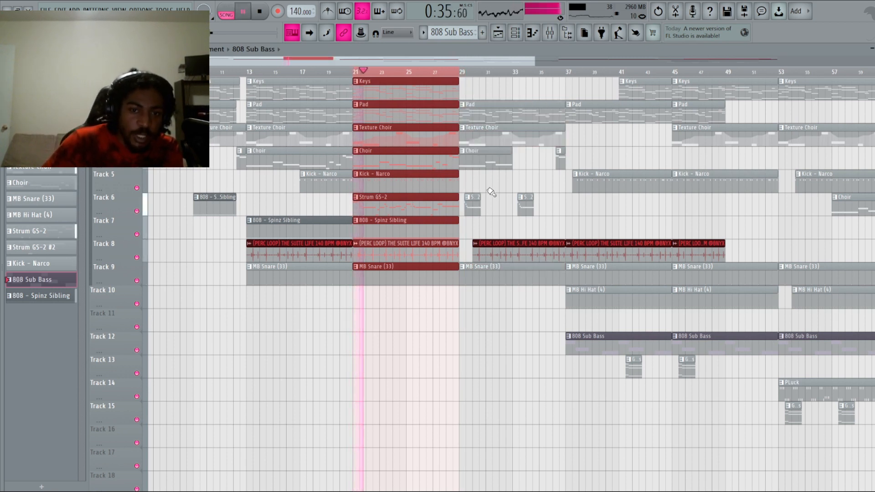
{"action": "right_click", "coordinate": [418, 74]}
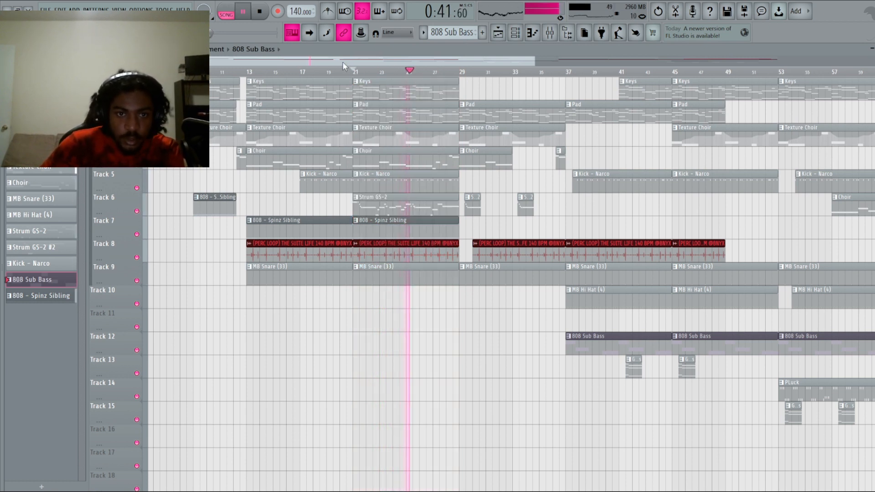
{"action": "key", "text": "space"}
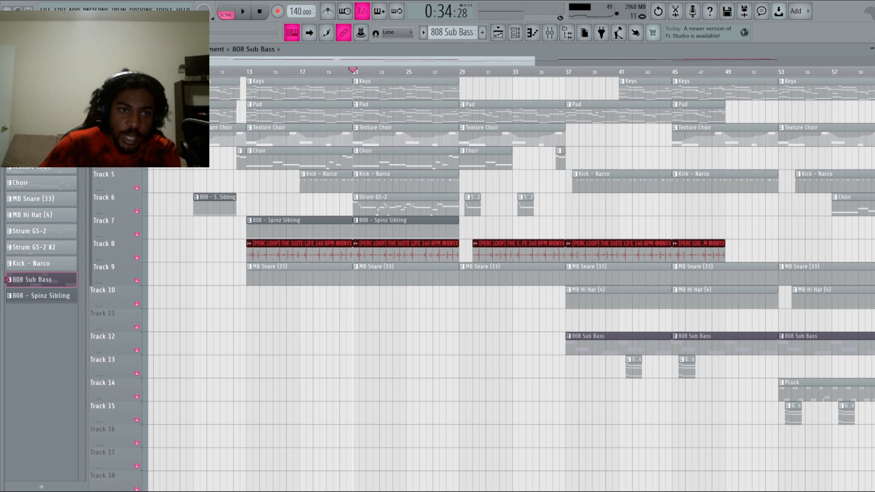
- Place a Strum GS-2 clip at bar 29 on Track 11, trim its start and end to match Track 6's short clip, and delete it
{"action": "scroll", "coordinate": [387, 64], "scroll_direction": "up", "scroll_amount": 5}
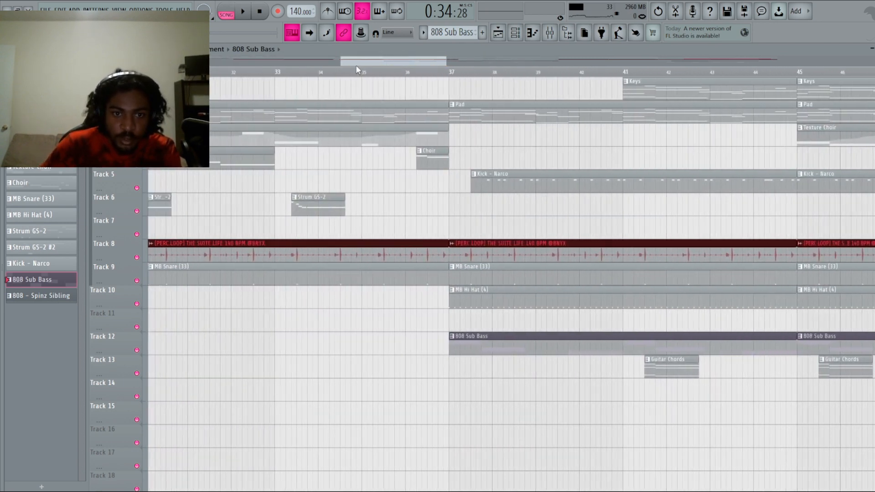
{"action": "left_click_drag", "start_coordinate": [357, 65], "coordinate": [308, 63]}
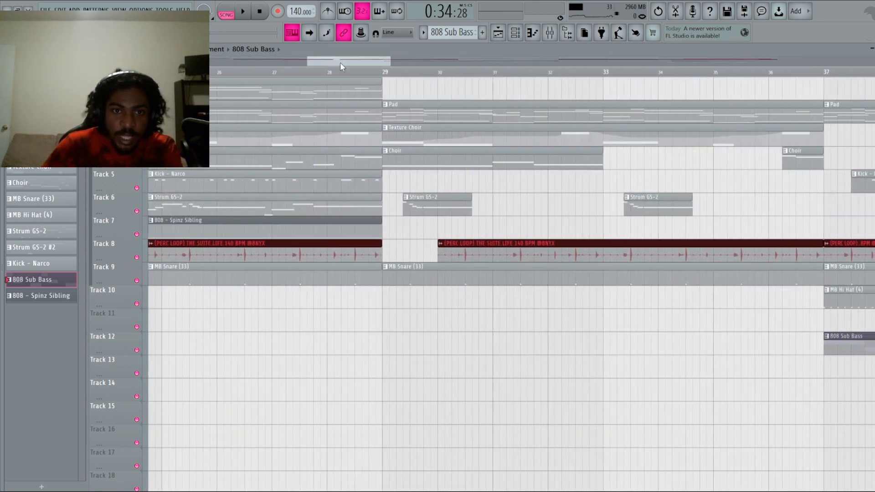
{"action": "left_click", "coordinate": [325, 209]}
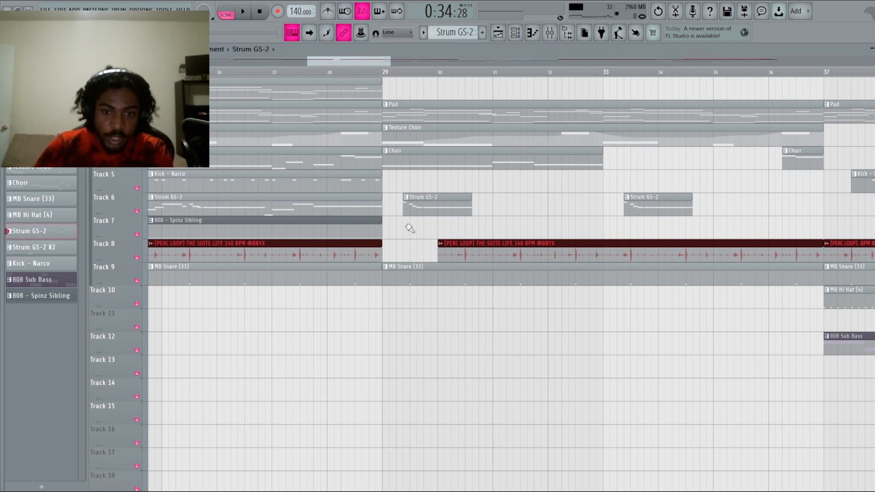
{"action": "left_click", "coordinate": [390, 323]}
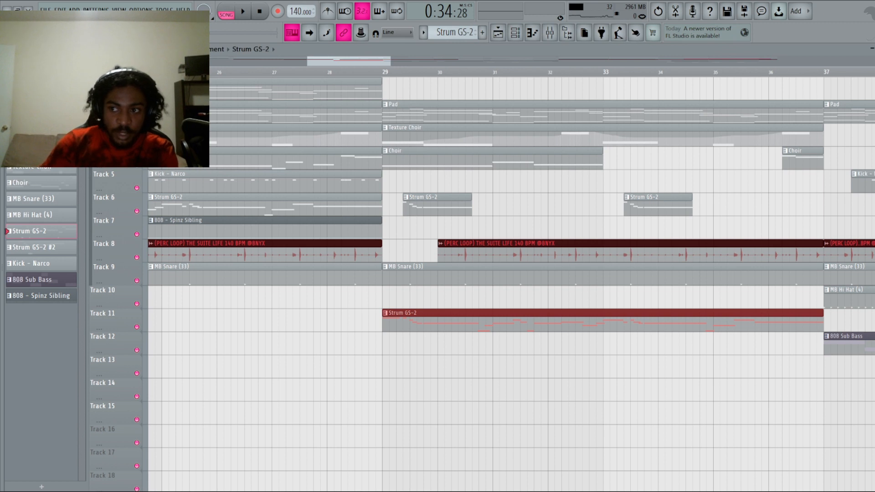
{"action": "scroll", "coordinate": [512, 318], "scroll_direction": "up", "scroll_amount": 2}
{"action": "left_click", "coordinate": [389, 389]}
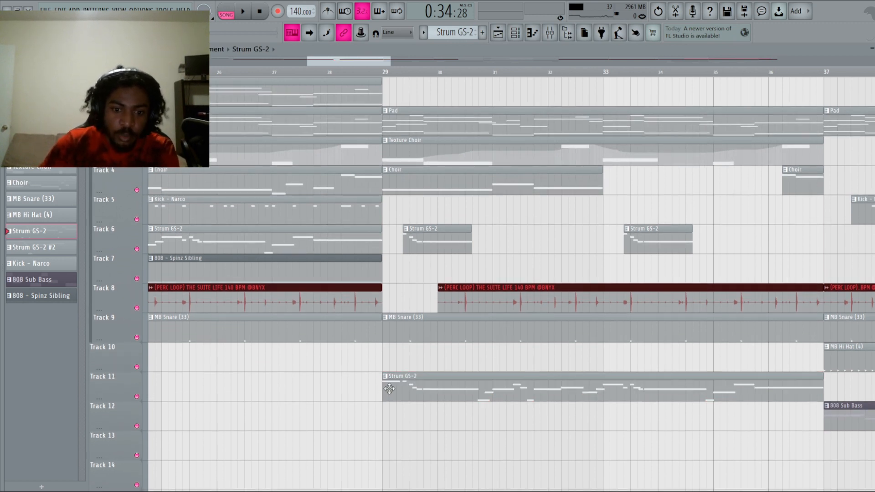
{"action": "left_click_drag", "start_coordinate": [385, 390], "coordinate": [404, 390]}
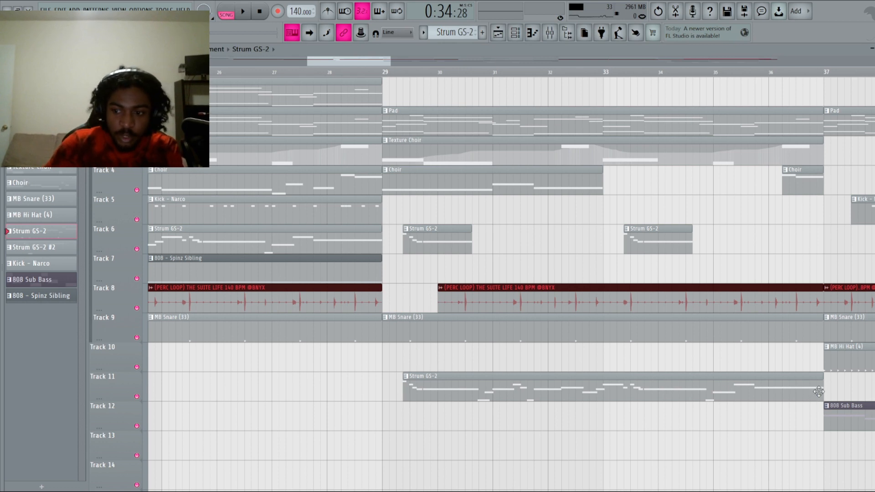
{"action": "left_click_drag", "start_coordinate": [823, 391], "coordinate": [479, 392]}
{"action": "left_click", "coordinate": [333, 73]}
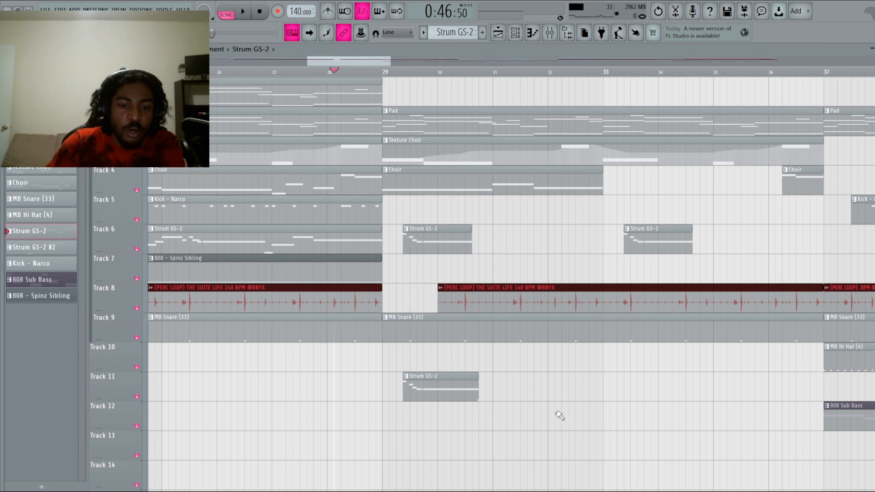
{"action": "right_click", "coordinate": [425, 383]}
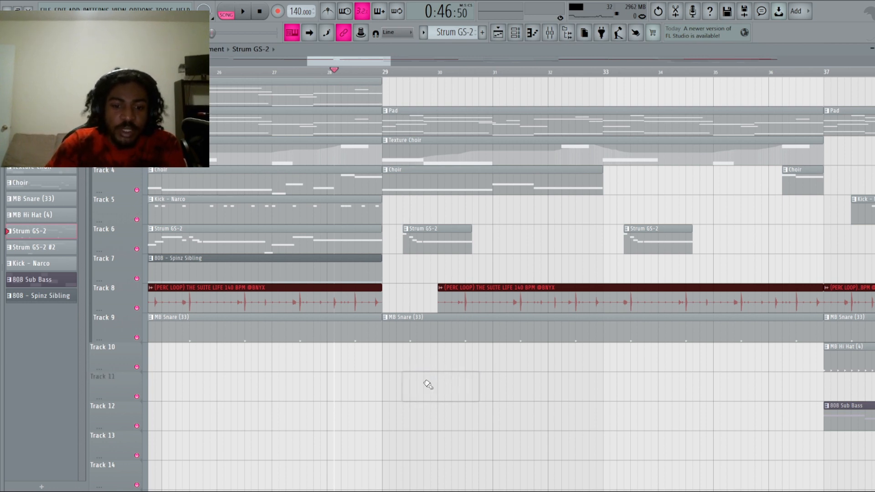
- Play the song from bar 28 through the two short Strum GS-2 clips on Track 6 and stop
{"action": "key", "text": "space"}
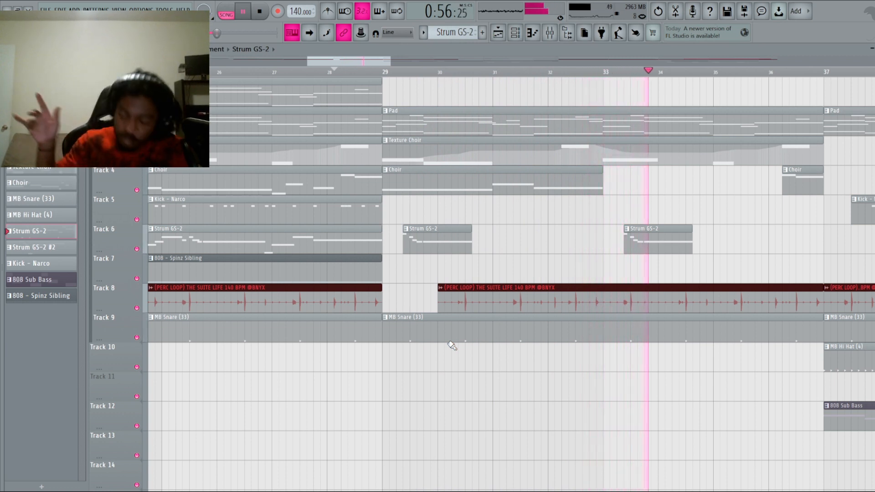
{"action": "key", "text": "space"}
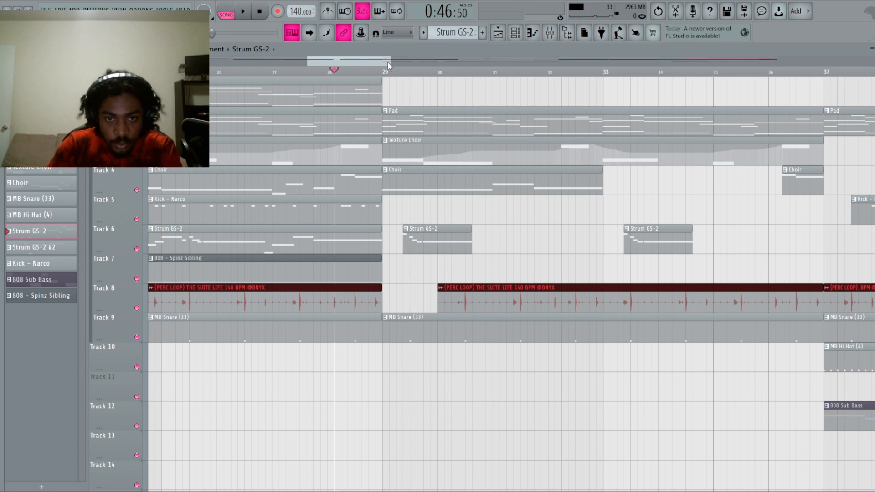
- Highlight the first short Guitar Chords clip's section after bar 41, pick that pattern, play the song from there and stop
{"action": "left_click_drag", "start_coordinate": [387, 62], "coordinate": [415, 64]}
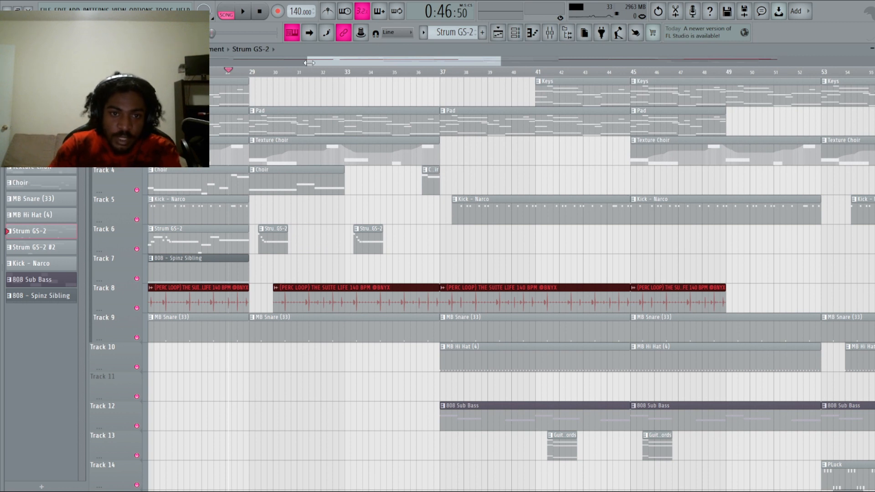
{"action": "left_click_drag", "start_coordinate": [309, 63], "coordinate": [333, 63]}
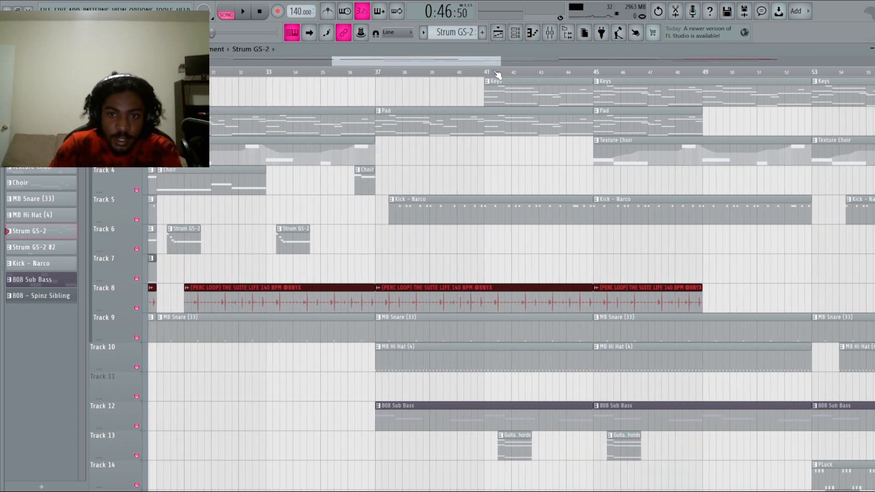
{"action": "left_click_drag", "start_coordinate": [498, 74], "coordinate": [534, 87]}
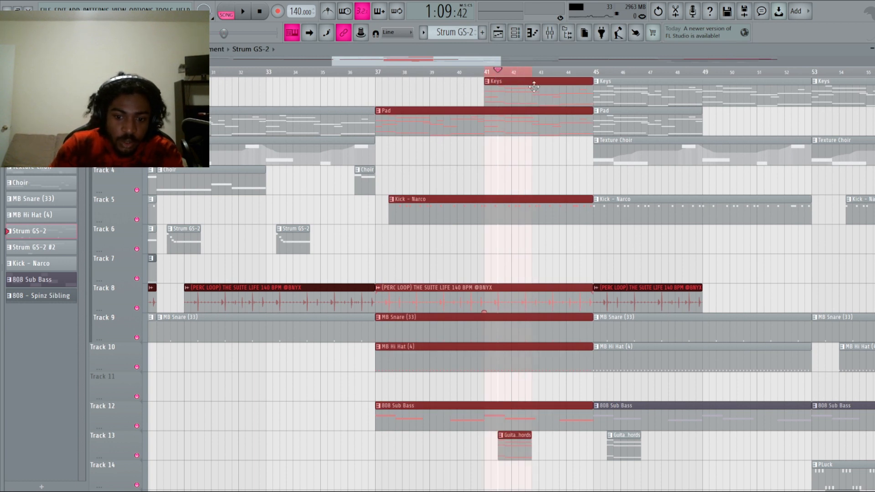
{"action": "left_click", "coordinate": [514, 264]}
{"action": "key", "text": "space"}
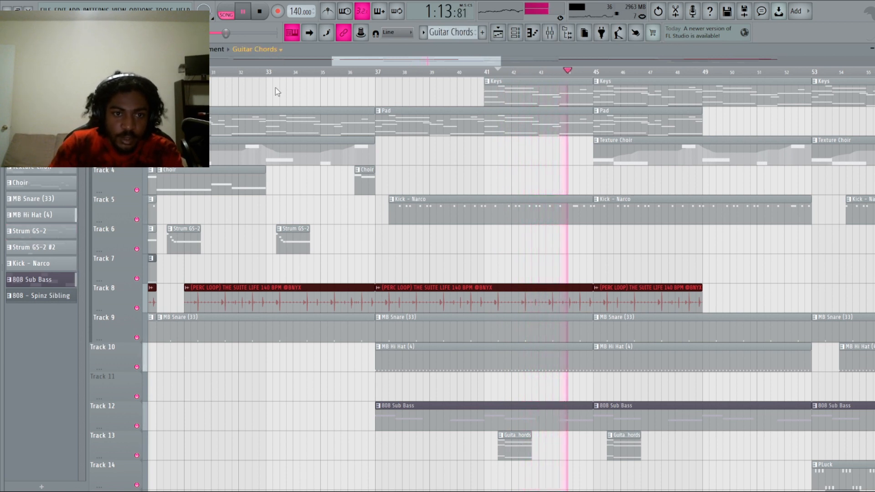
{"action": "scroll", "coordinate": [396, 313], "scroll_direction": "down", "scroll_amount": 2}
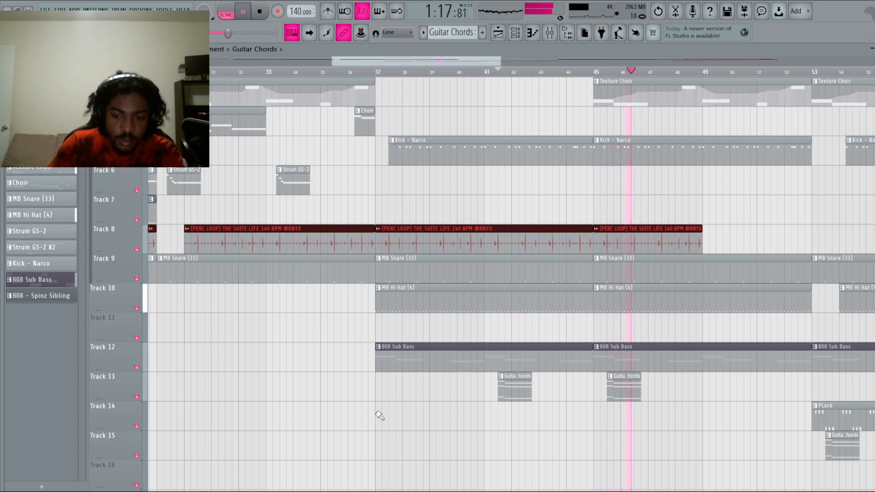
{"action": "key", "text": "space"}
- Place a Guitar Chords clip on Track 14, extend it across bars 37 to 45, trim its start, and delete it
{"action": "left_click", "coordinate": [377, 414]}
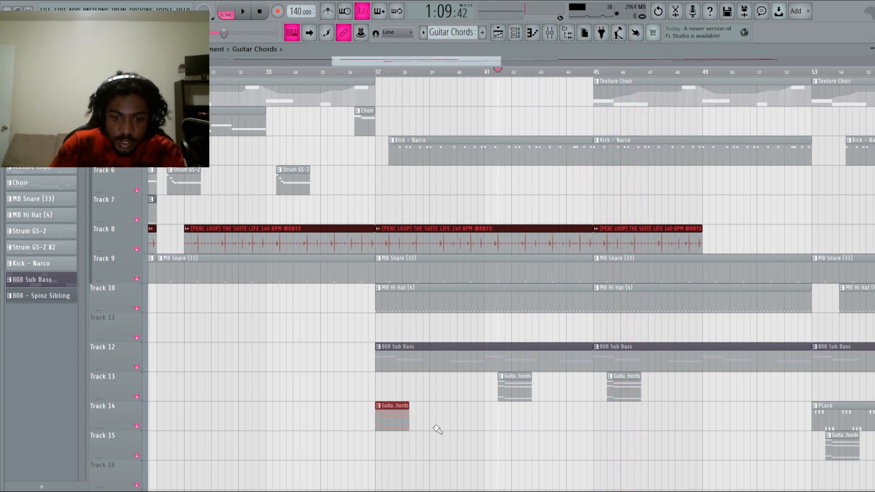
{"action": "left_click_drag", "start_coordinate": [409, 421], "coordinate": [467, 428]}
{"action": "left_click_drag", "start_coordinate": [374, 413], "coordinate": [348, 414]}
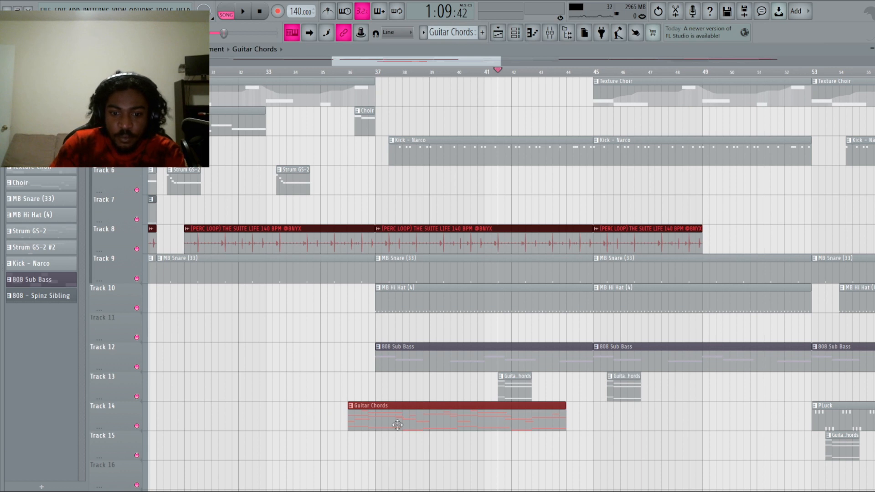
{"action": "left_click_drag", "start_coordinate": [398, 425], "coordinate": [427, 426]}
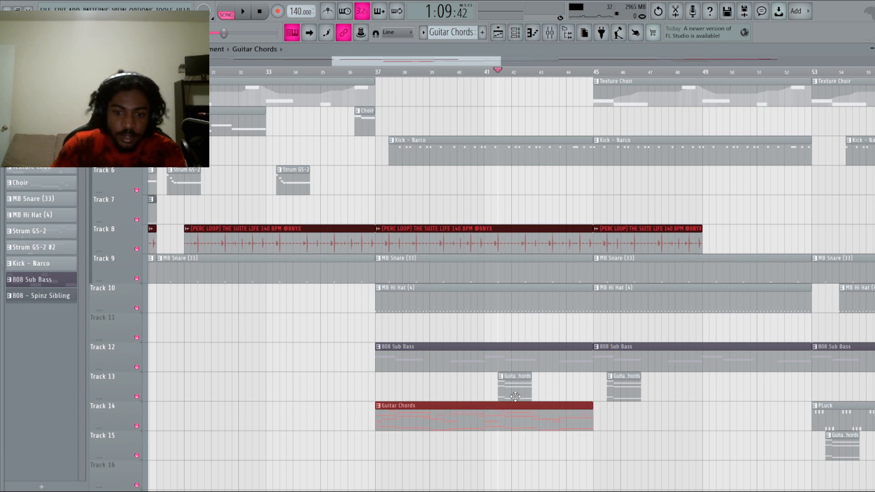
{"action": "left_click", "coordinate": [436, 75]}
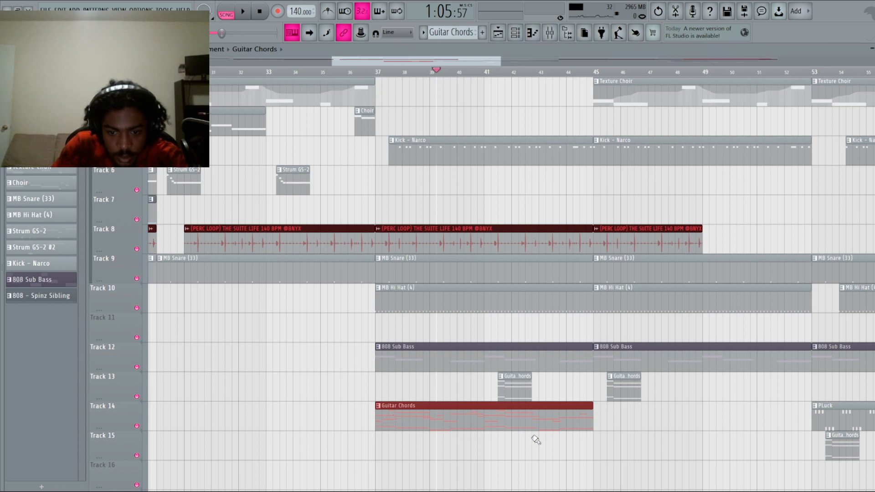
{"action": "left_click_drag", "start_coordinate": [374, 419], "coordinate": [493, 420]}
{"action": "right_click", "coordinate": [493, 420]}
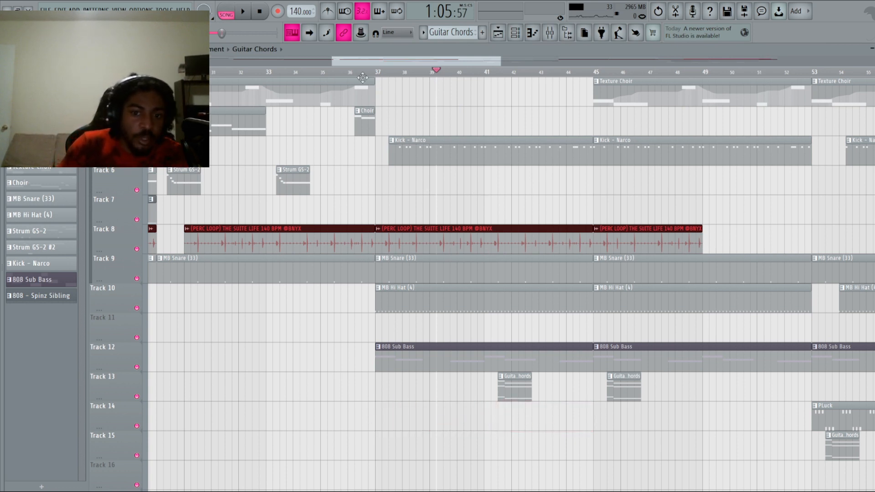
- Play the song from just after bar 37 through both short Guitar Chords clips on Track 13 and stop
{"action": "left_click", "coordinate": [395, 72]}
{"action": "key", "text": "space"}
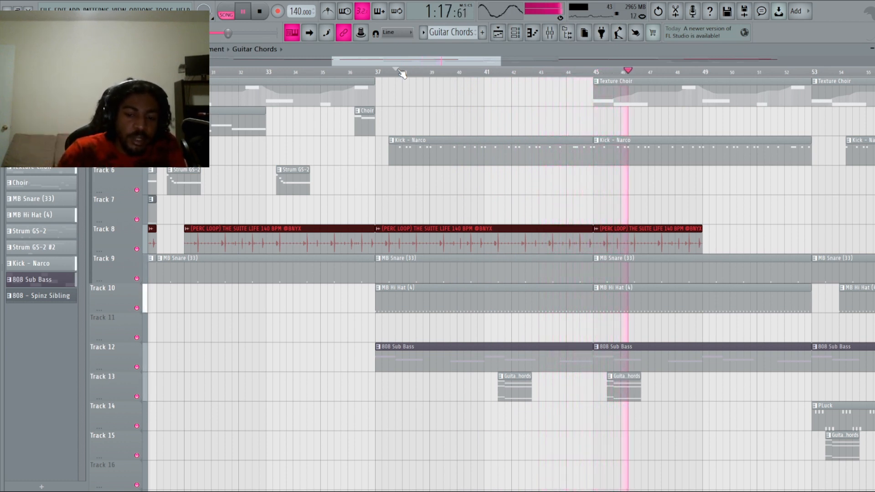
{"action": "key", "text": "space"}
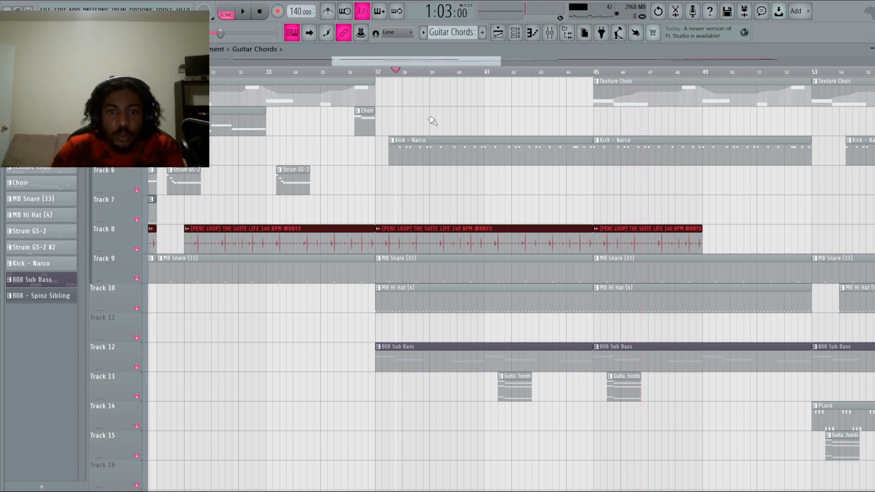
- Place the playhead just after bar 53, highlight the section from bar 53 to 65, and clear the highlight
{"action": "left_click_drag", "start_coordinate": [502, 58], "coordinate": [599, 59]}
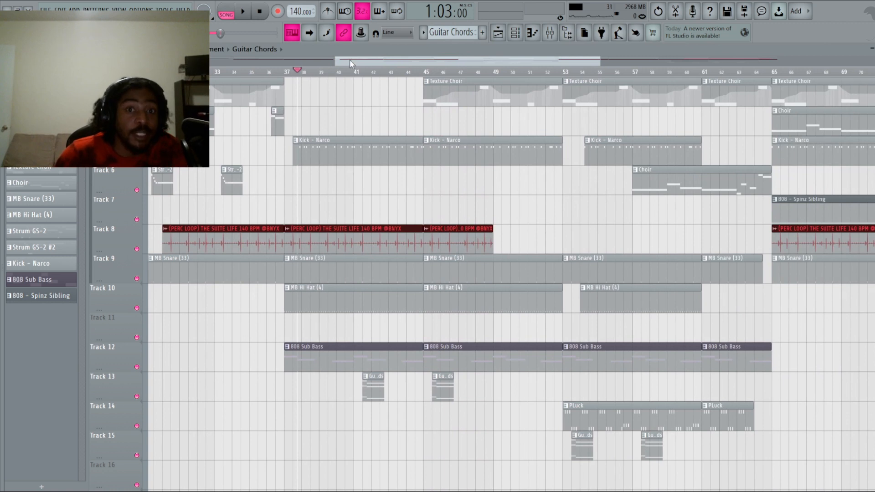
{"action": "scroll", "coordinate": [609, 59], "scroll_direction": "right", "scroll_amount": 5}
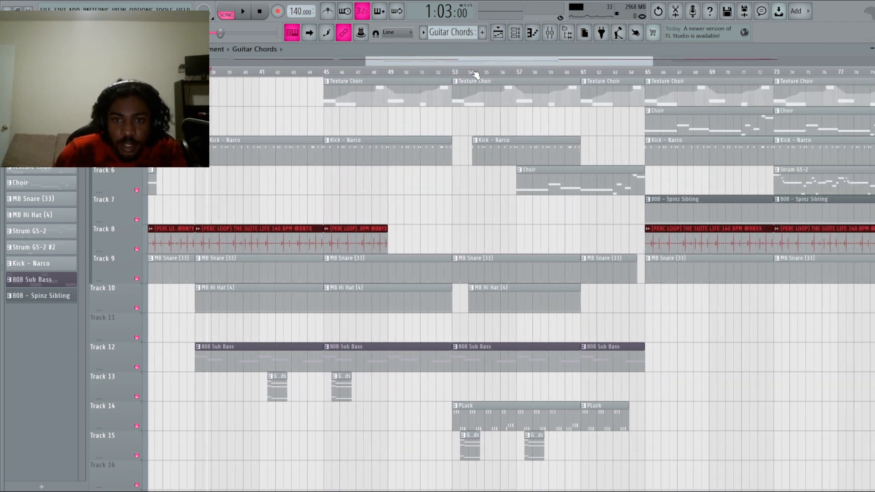
{"action": "left_click", "coordinate": [472, 72]}
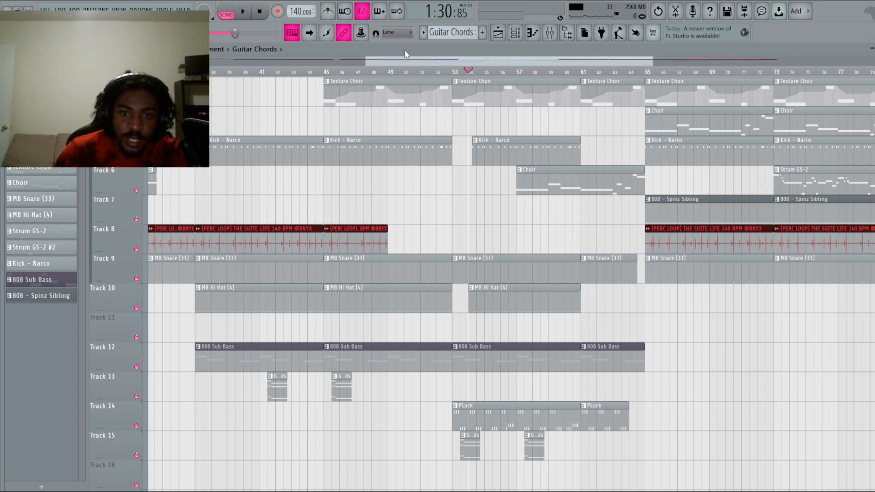
{"action": "scroll", "coordinate": [620, 62], "scroll_direction": "left", "scroll_amount": 2}
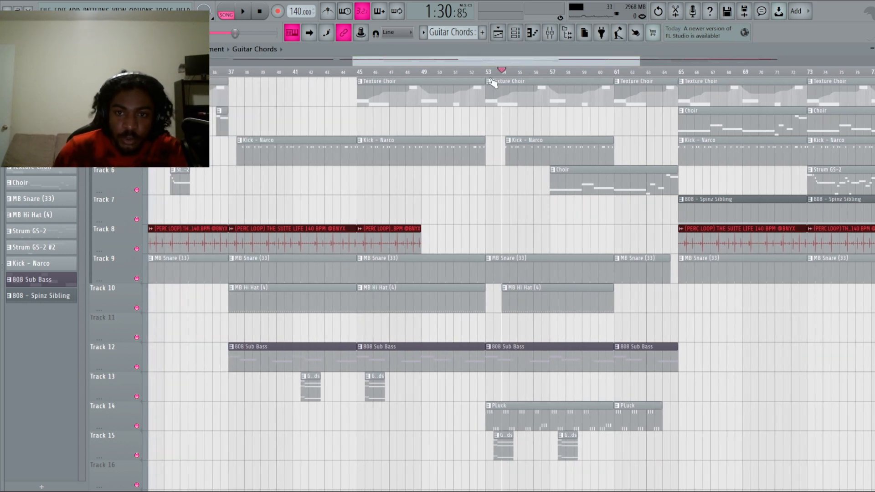
{"action": "left_click_drag", "start_coordinate": [487, 72], "coordinate": [678, 73]}
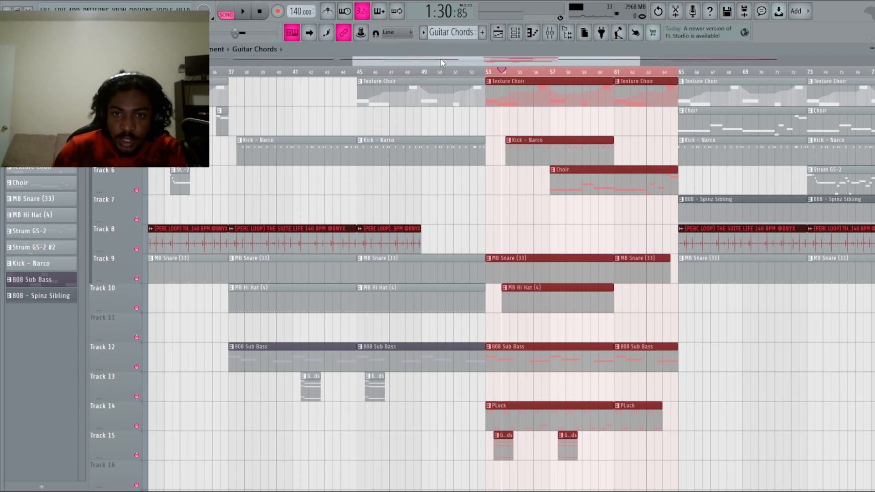
{"action": "left_click_drag", "start_coordinate": [441, 60], "coordinate": [522, 59]}
{"action": "left_click", "coordinate": [534, 77]}
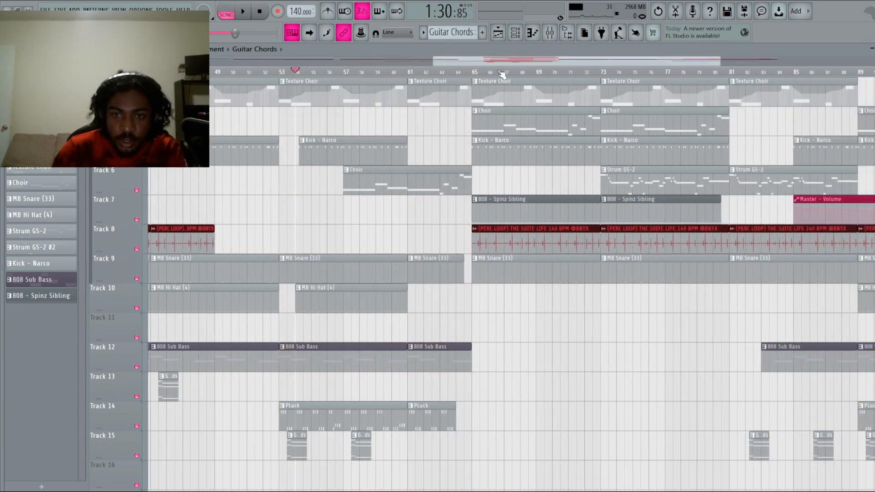
- Pick the PLuck pattern, place one clip of it on Track 14 at bar 21, and delete that clip
{"action": "left_click_drag", "start_coordinate": [719, 62], "coordinate": [369, 172]}
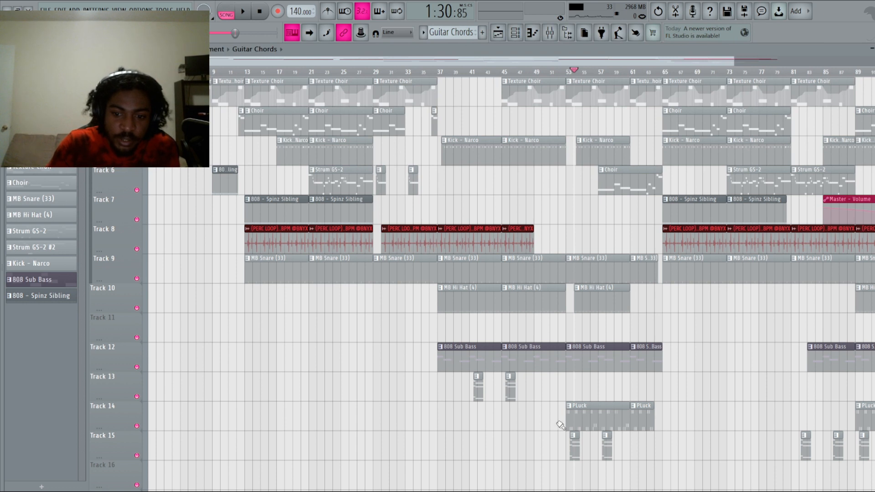
{"action": "left_click", "coordinate": [579, 412]}
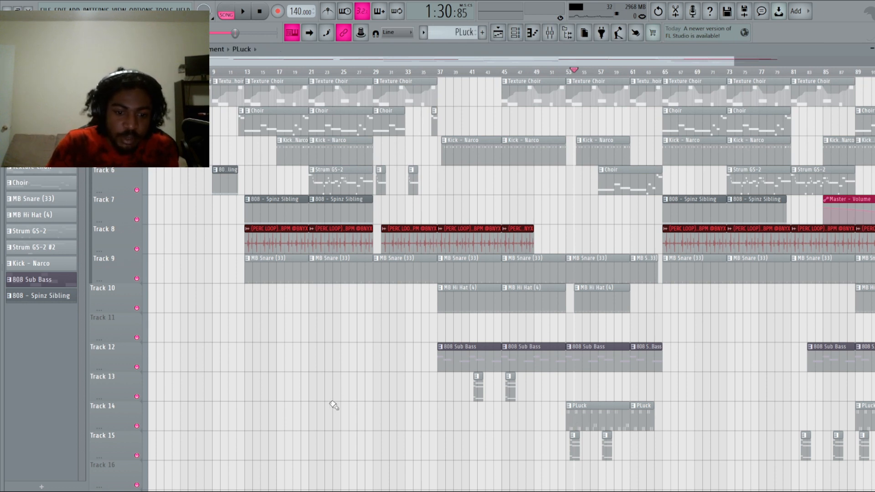
{"action": "mouse_move", "coordinate": [319, 416]}
{"action": "left_mouse_down"}
{"action": "mouse_move", "coordinate": [300, 416]}
{"action": "mouse_move", "coordinate": [310, 415]}
{"action": "left_mouse_up"}
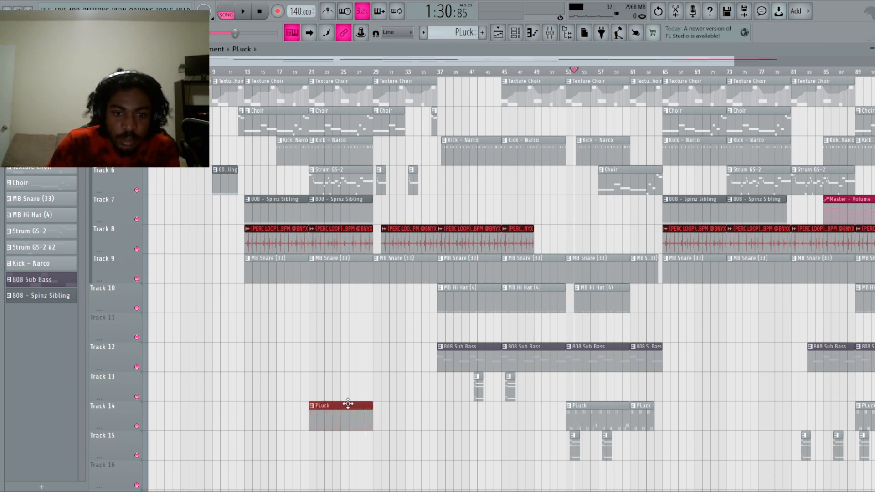
{"action": "right_click", "coordinate": [341, 404]}
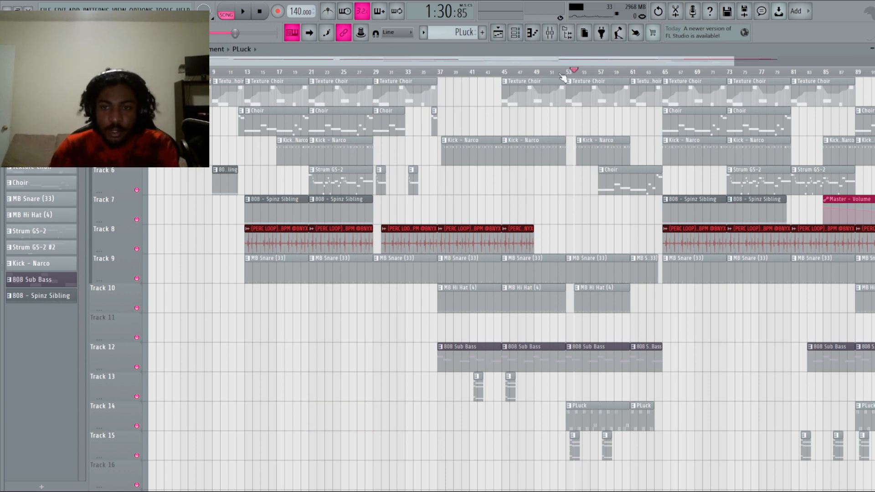
- Highlight bars 45 to 53 in the playlist and show the Master track's effect slots in the mixer
{"action": "left_click", "coordinate": [507, 76]}
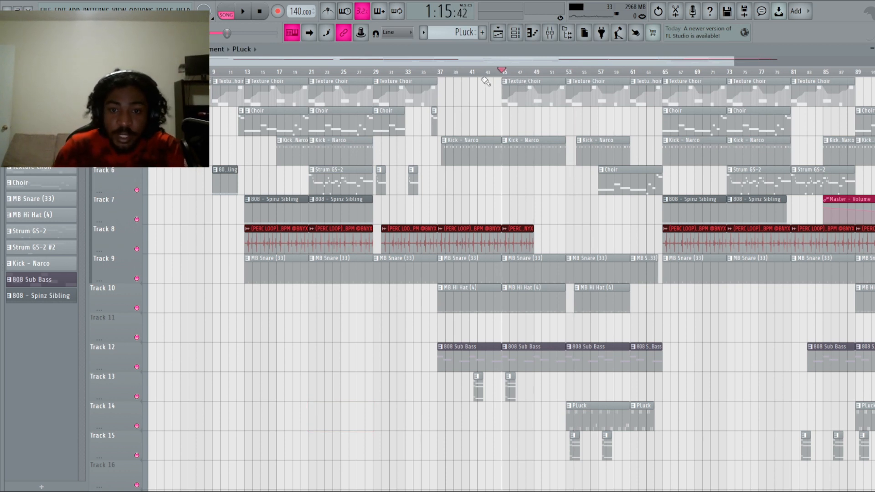
{"action": "left_click_drag", "start_coordinate": [507, 75], "coordinate": [565, 73]}
{"action": "left_click", "coordinate": [549, 33]}
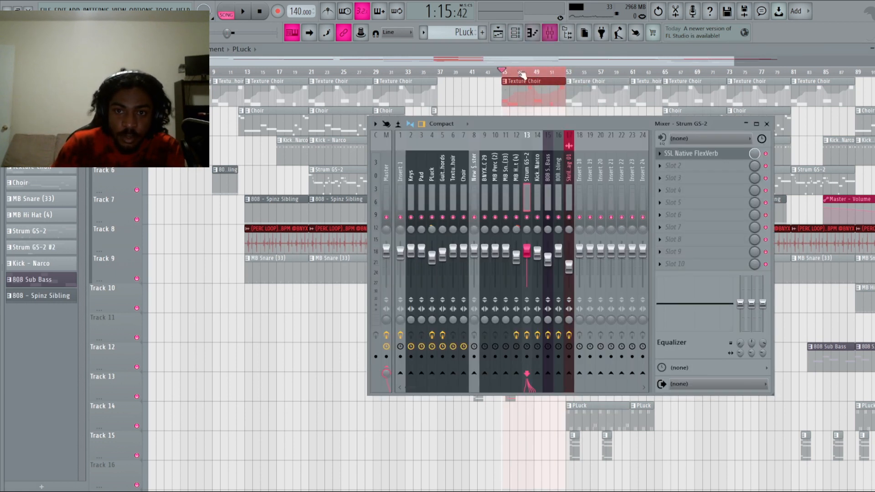
{"action": "left_click", "coordinate": [386, 172]}
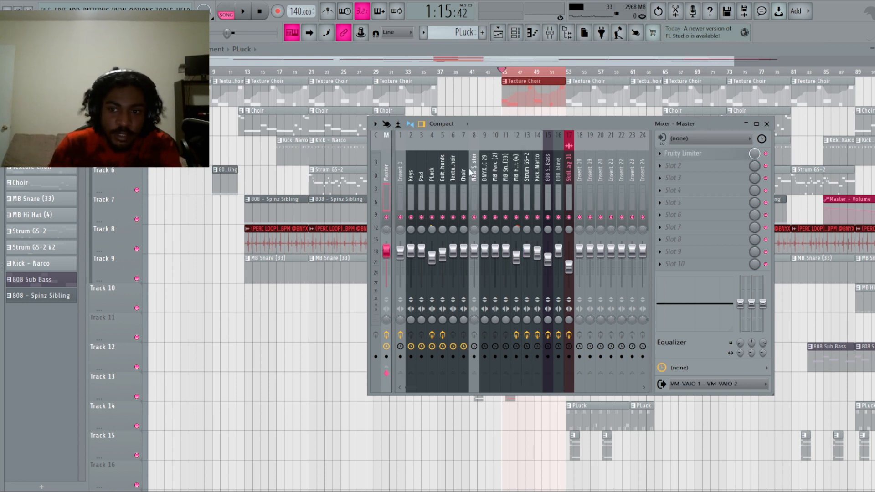
{"action": "left_click_drag", "start_coordinate": [490, 124], "coordinate": [350, 126]}
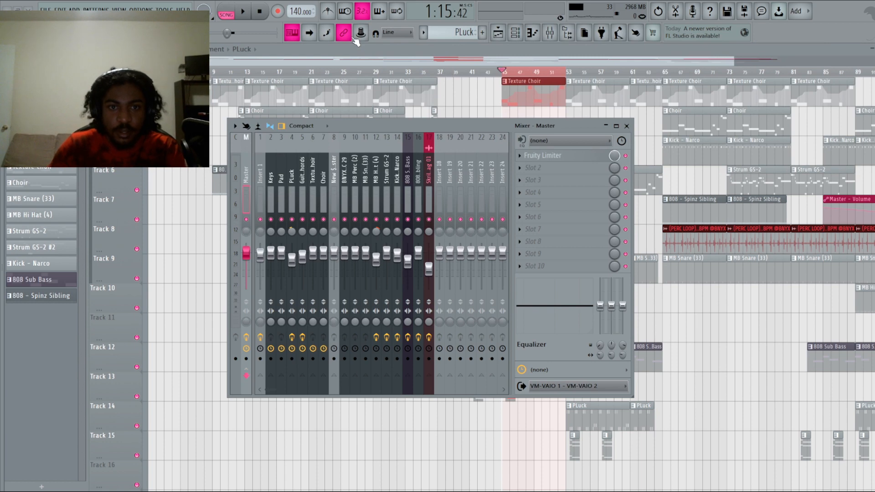
- Add Gross Beat to slot 2 of the Master track, load its Momentary preset, and choose the Reverse time effect
{"action": "left_click", "coordinate": [536, 168]}
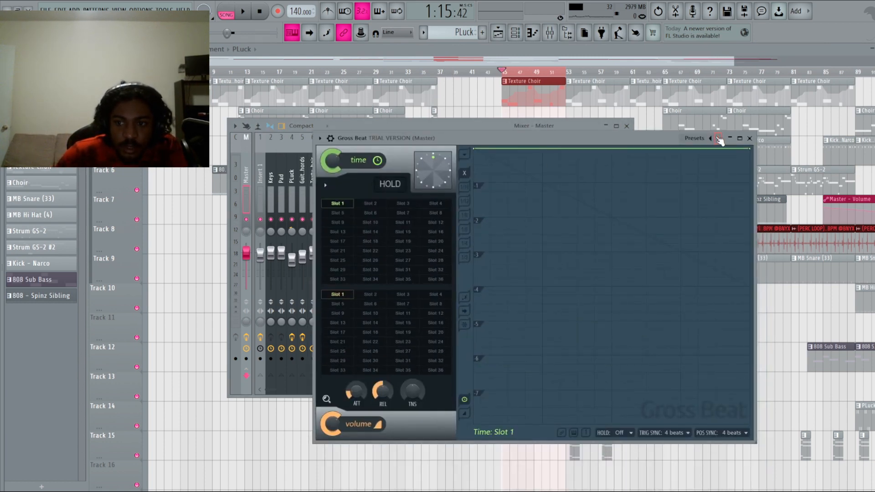
{"action": "left_click", "coordinate": [719, 139]}
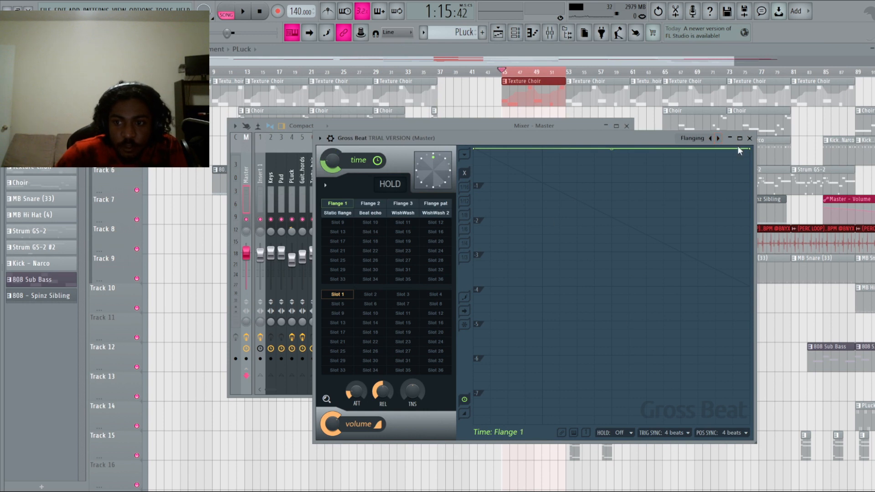
{"action": "left_click", "coordinate": [712, 139]}
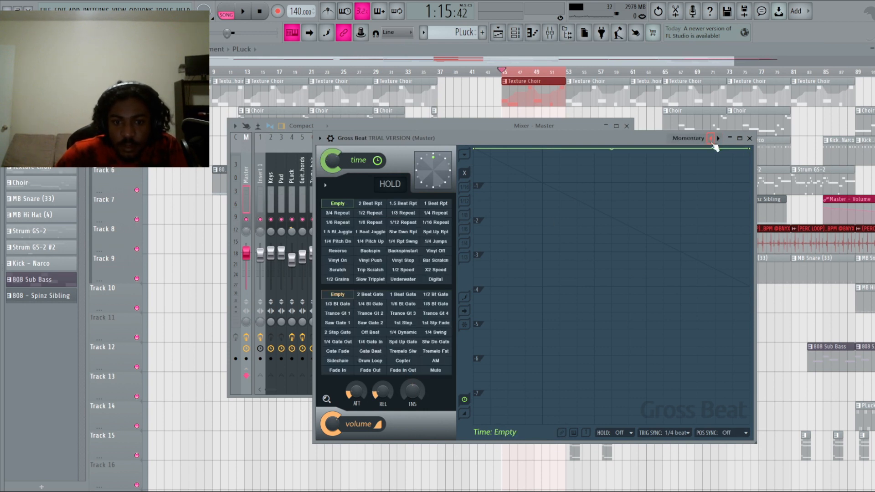
{"action": "left_click", "coordinate": [338, 251]}
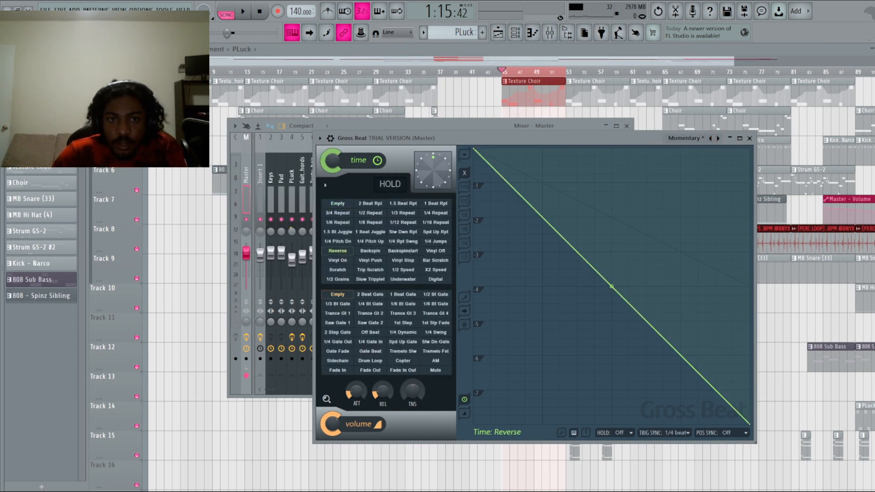
- Play the highlighted section from bar 45 with the Gross Beat Reverse effect active, and clear the plug-in and mixer windows off the playlist
{"action": "left_click", "coordinate": [243, 11]}
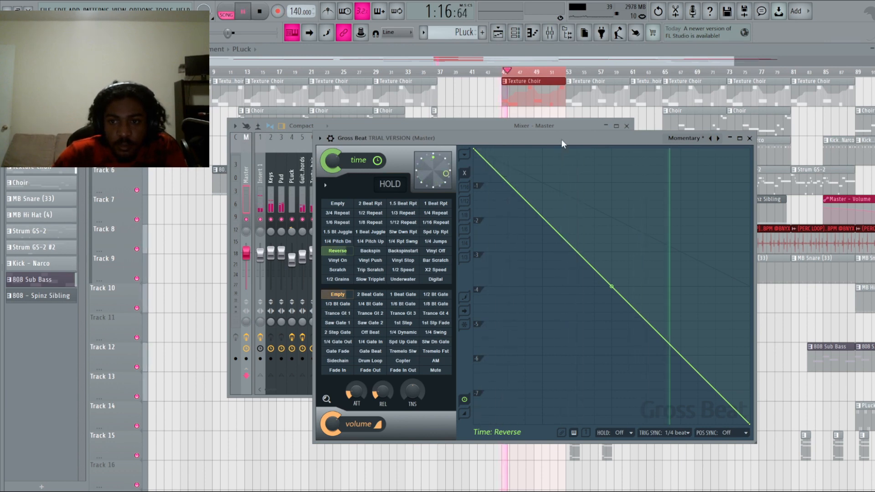
{"action": "left_click_drag", "start_coordinate": [561, 139], "coordinate": [578, 287]}
{"action": "left_click_drag", "start_coordinate": [499, 123], "coordinate": [514, 217]}
{"action": "left_click", "coordinate": [470, 115]}
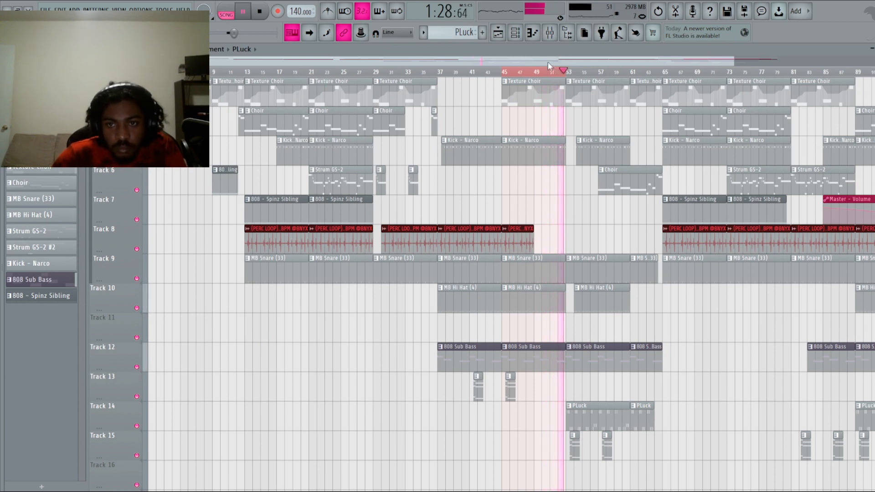
- Switch Gross Beat off on the Master track, stop playback, remove the effect from slot 2, and close the mixer
{"action": "left_click", "coordinate": [550, 32]}
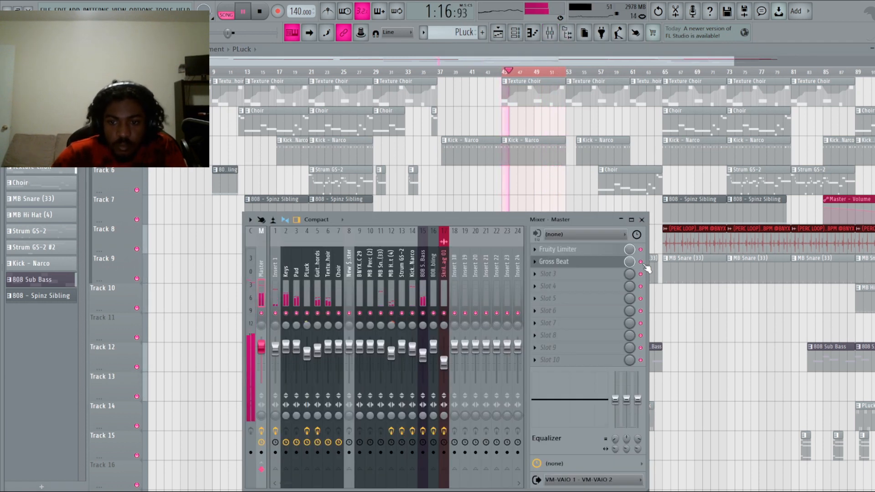
{"action": "key", "text": "space"}
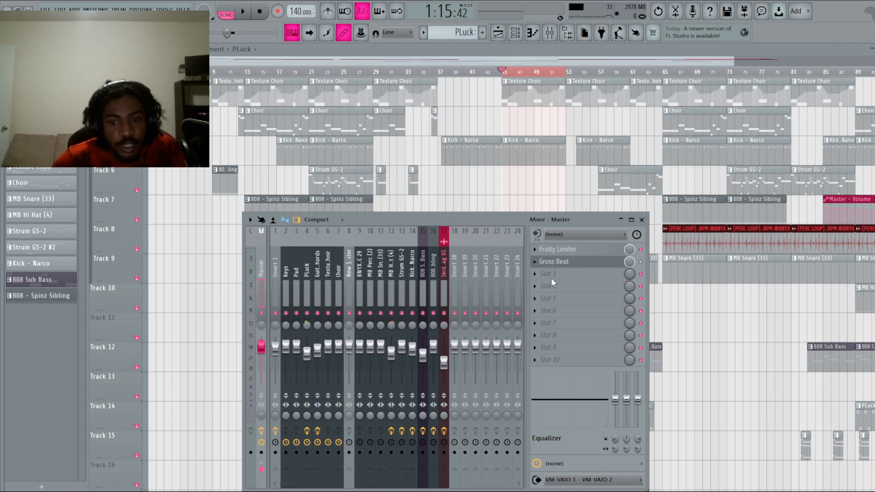
{"action": "key", "text": "ctrl+z"}
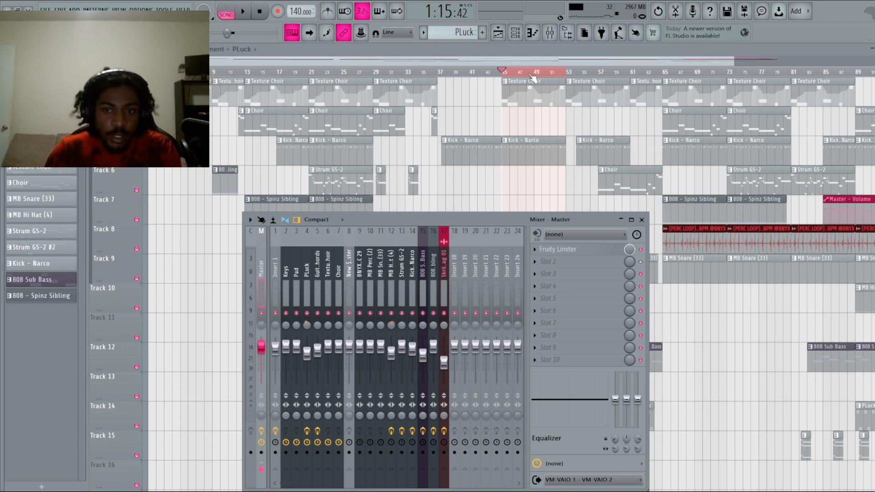
{"action": "key", "text": "F9"}
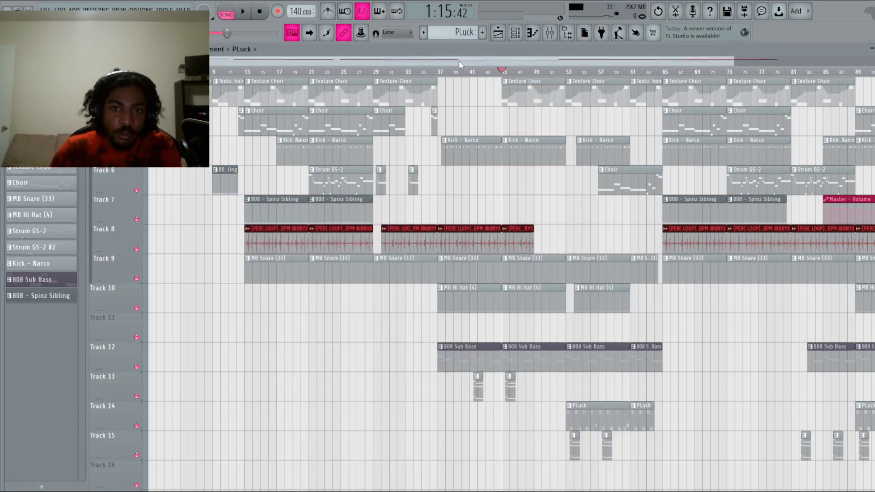